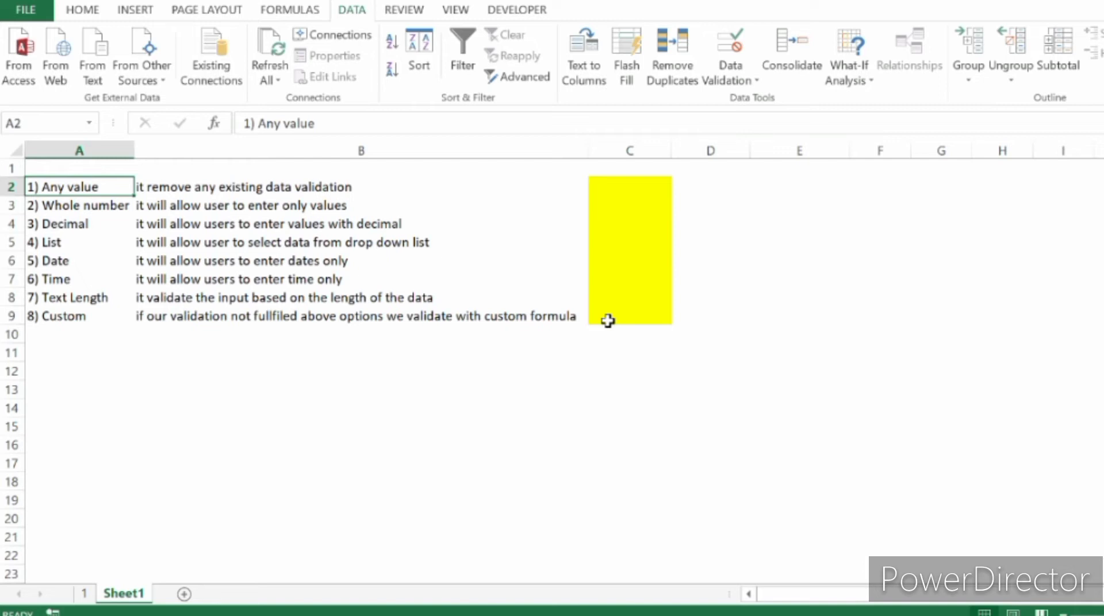
Open the data validation settings for cell C2 and choose Whole number as the allowed type to view its criteria.
key("Right")
key("Right")
key("alt+a")
key("v")
key("v")
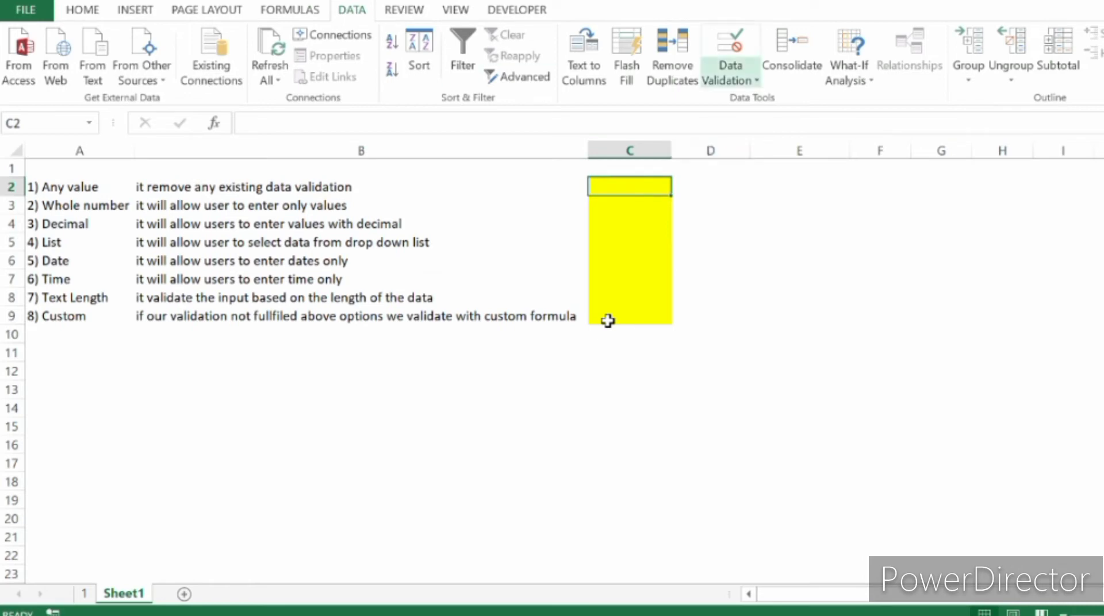
key("alt+a")
key("v")
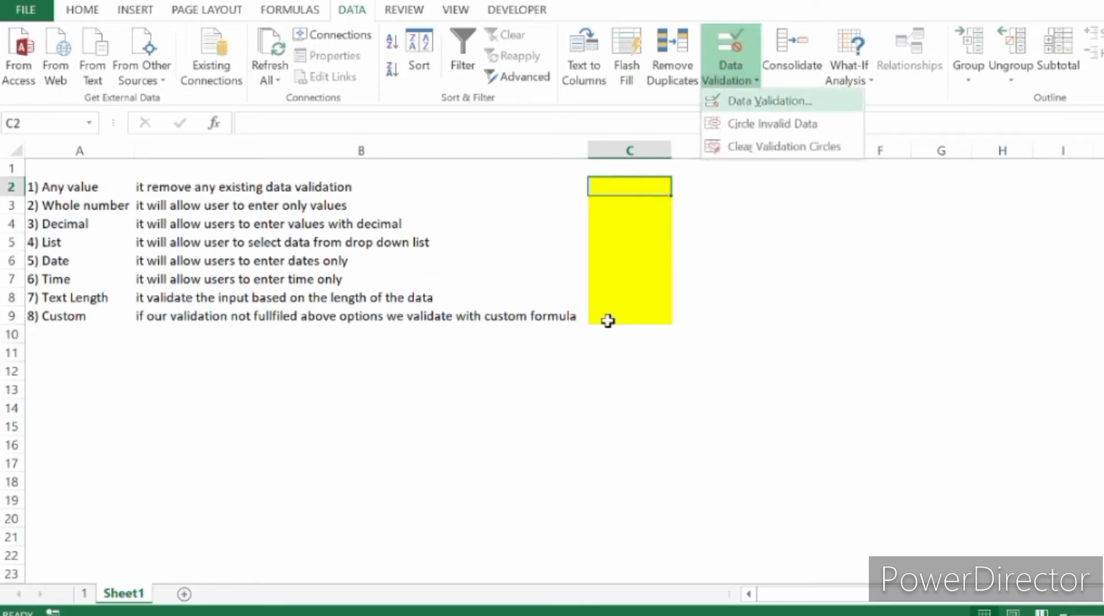
key("v")
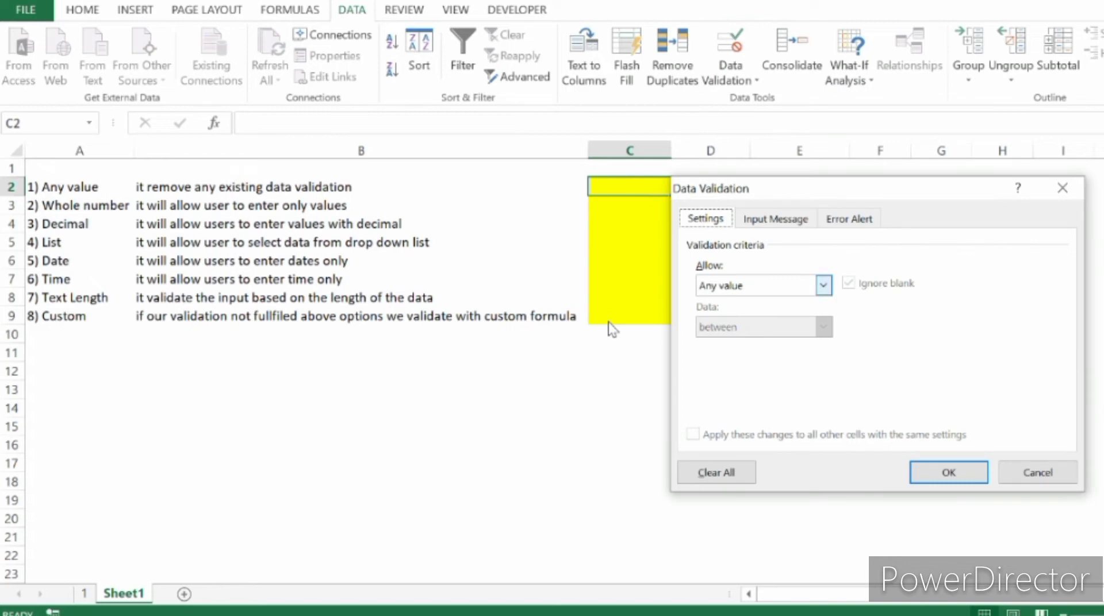
left_click(823, 286)
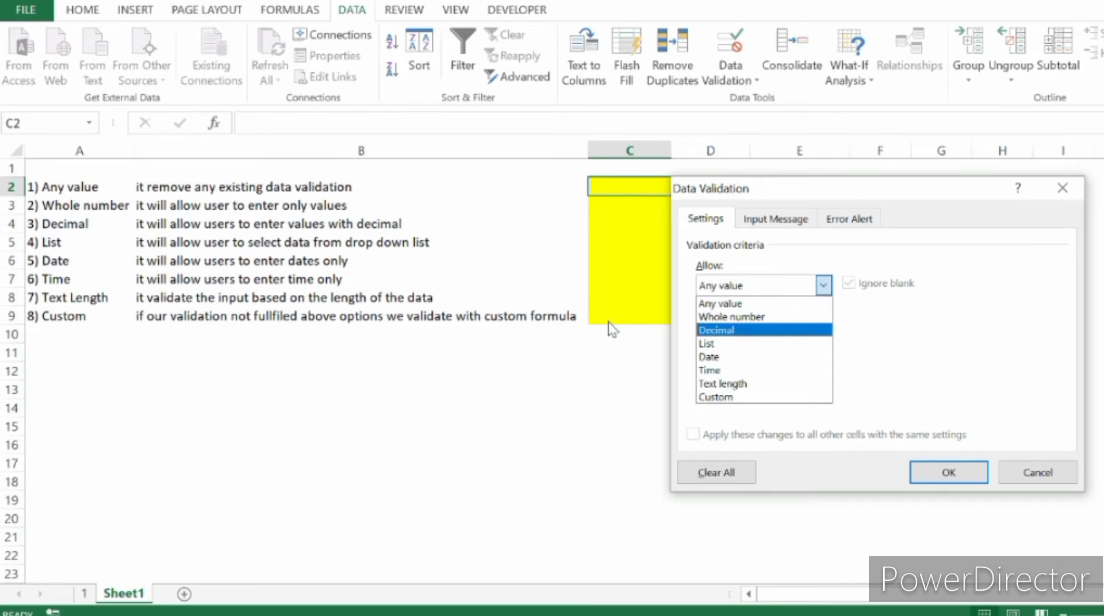
left_click(732, 317)
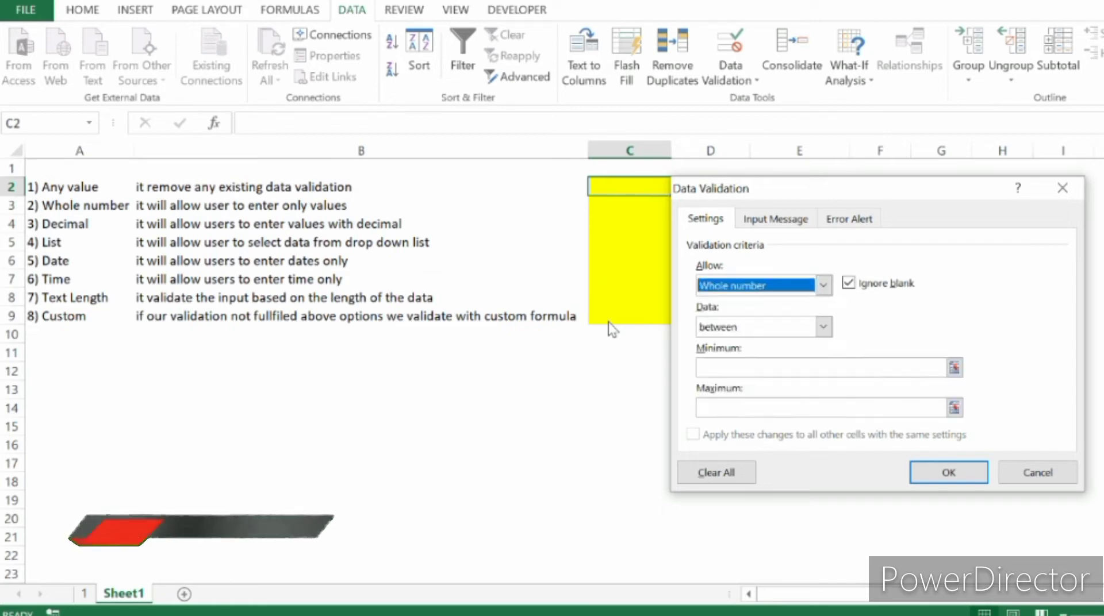
Examine the comparison conditions available for whole-number validation and close the settings without applying them.
left_click(823, 326)
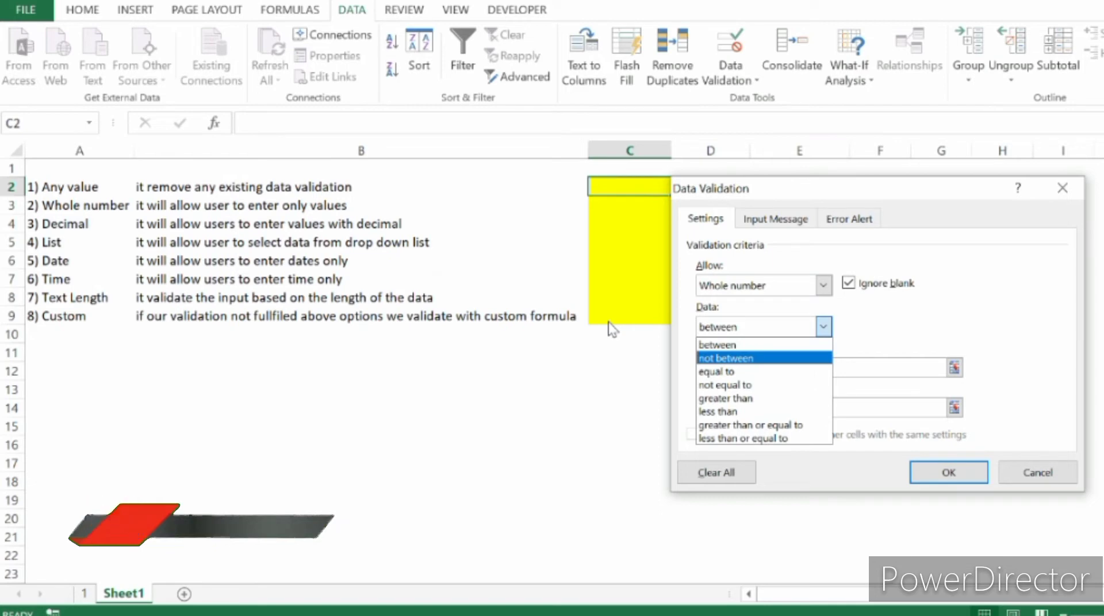
key("Down")
key("Down")
key("Down")
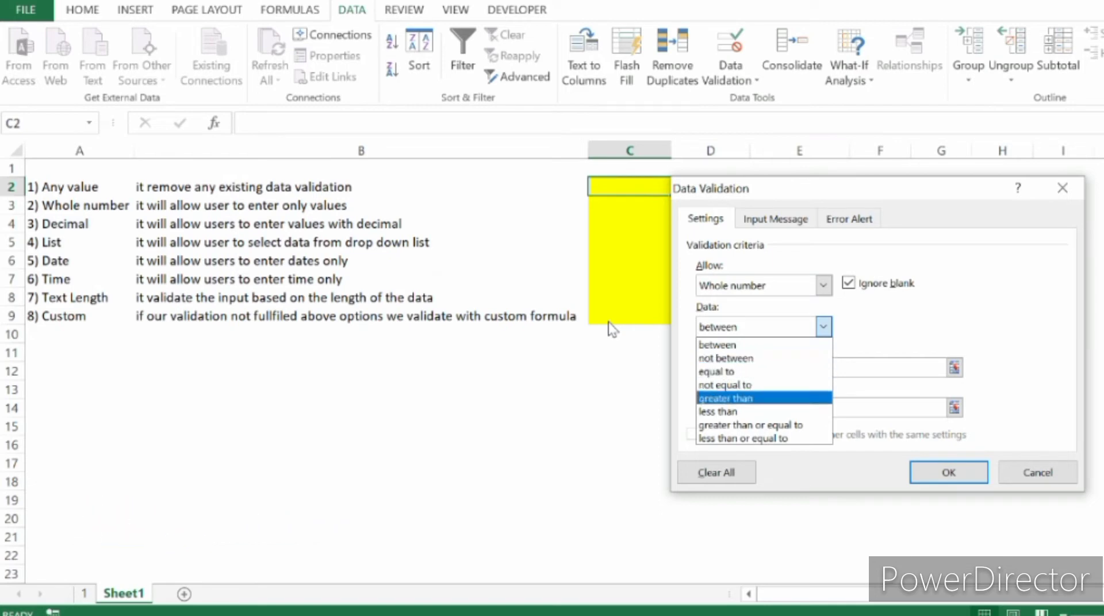
key("Down")
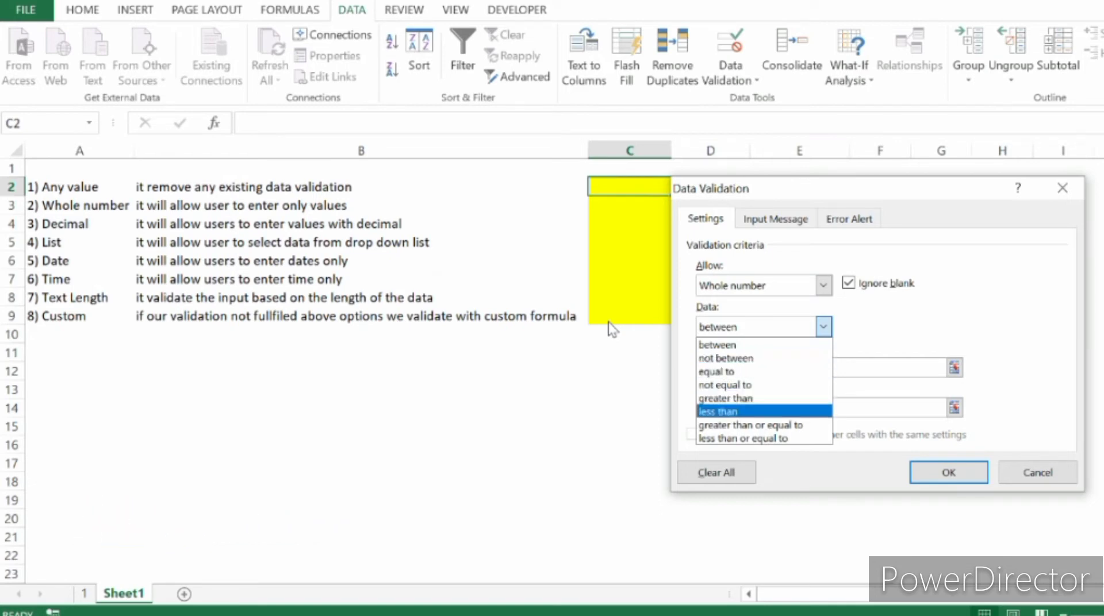
key("Down")
key("Down")
key("Up")
key("Up")
key("Up")
key("Up")
key("Up")
key("Up")
key("Up")
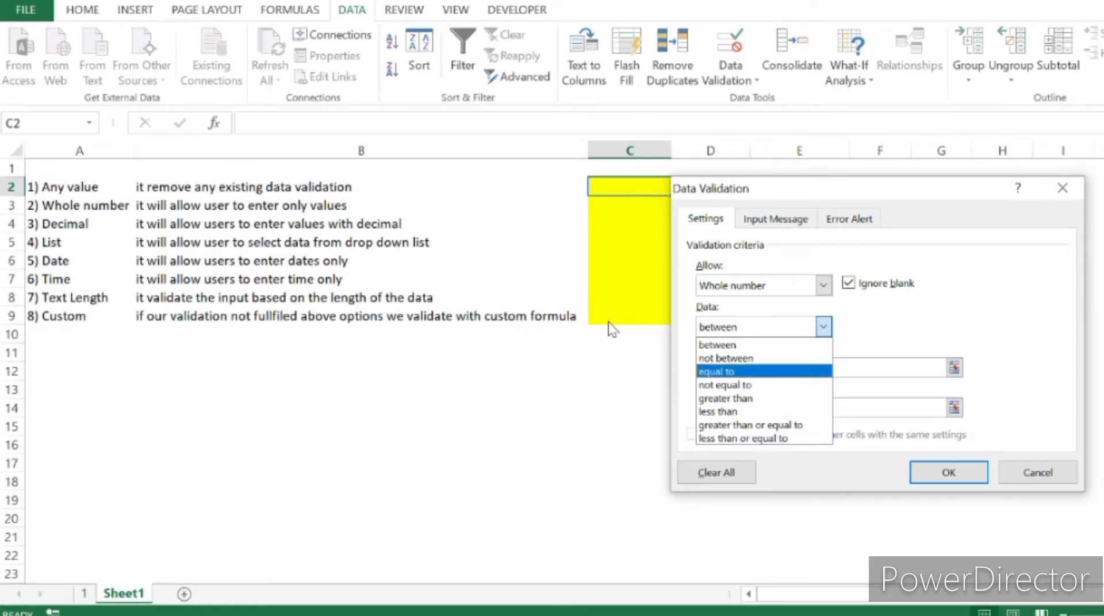
key("Return")
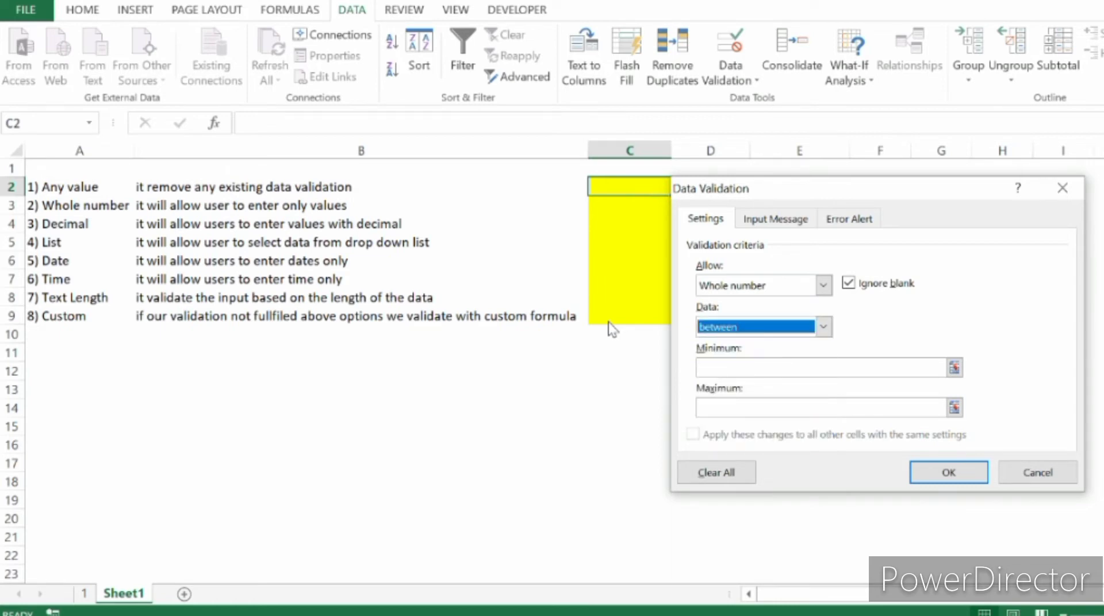
key("Escape")
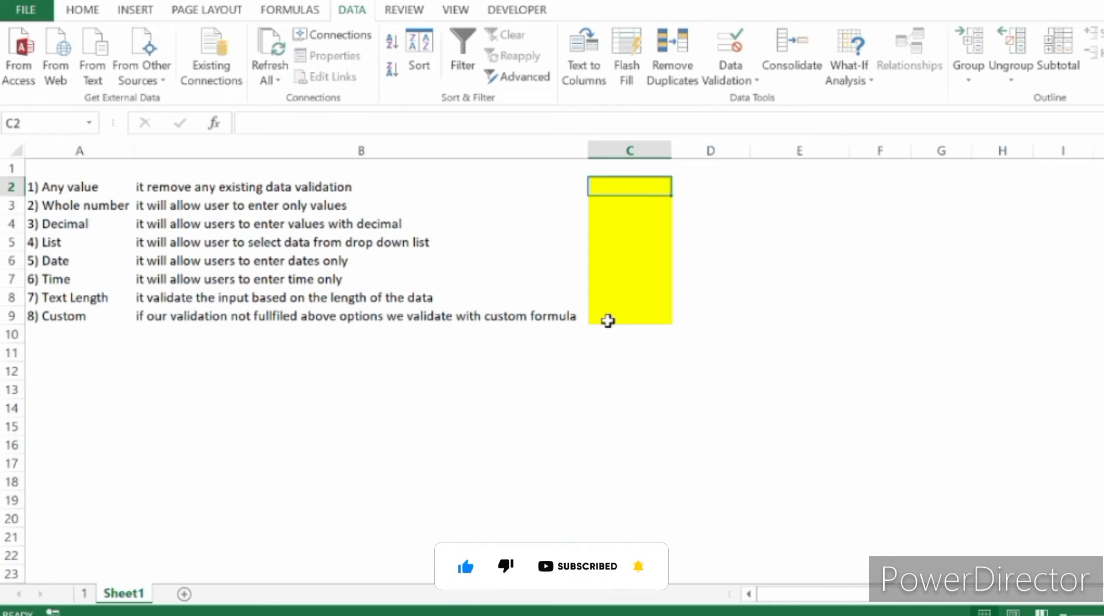
Apply data validation to cell C3 allowing only whole numbers between 1 and 10.
key("Down")
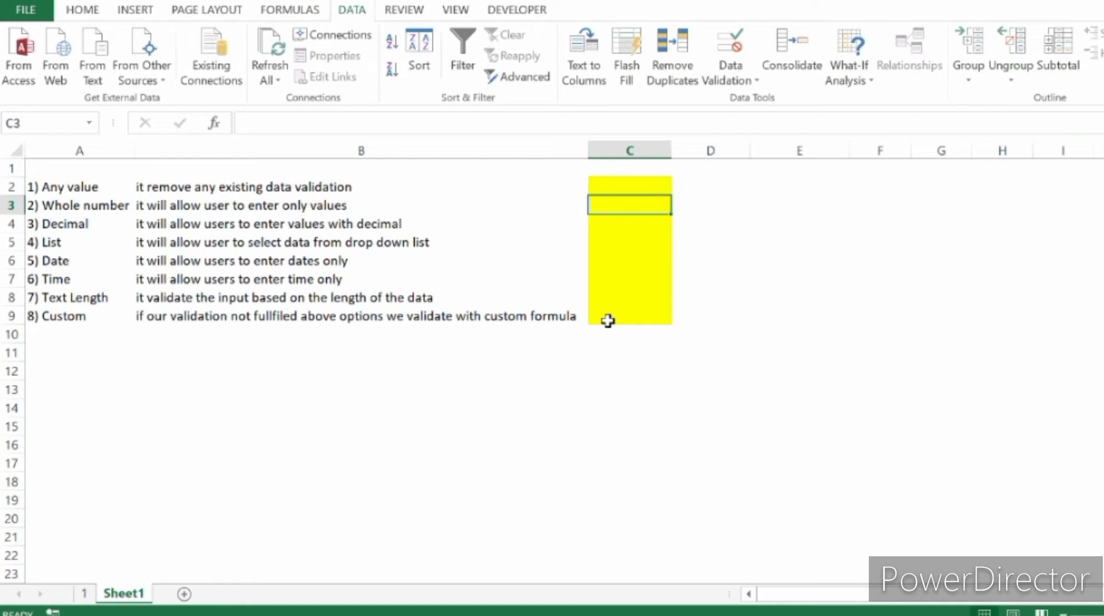
left_click(729, 80)
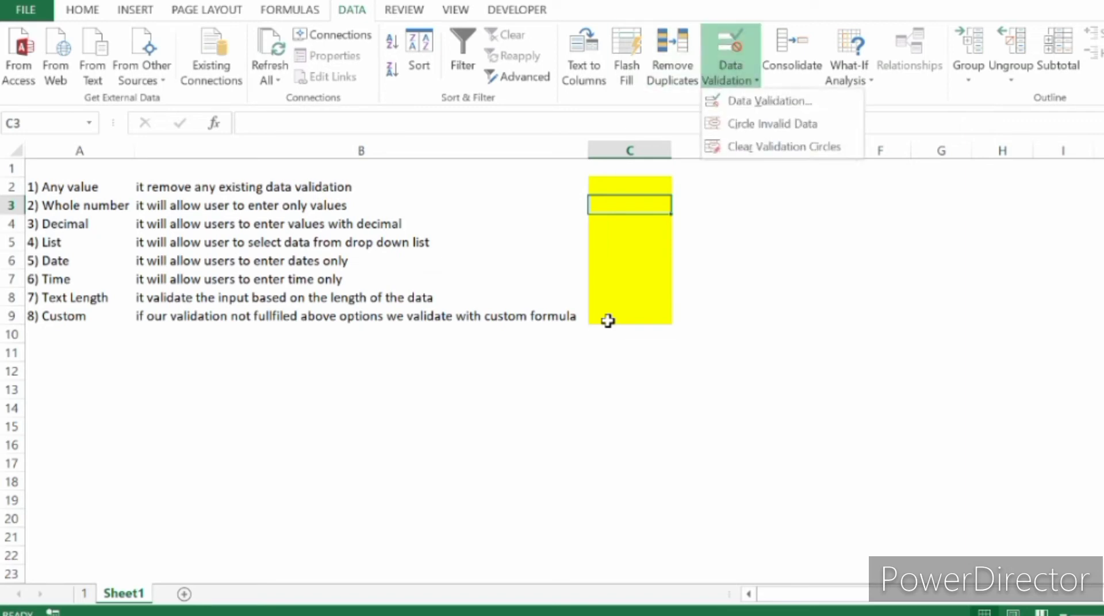
left_click(769, 101)
left_click(823, 285)
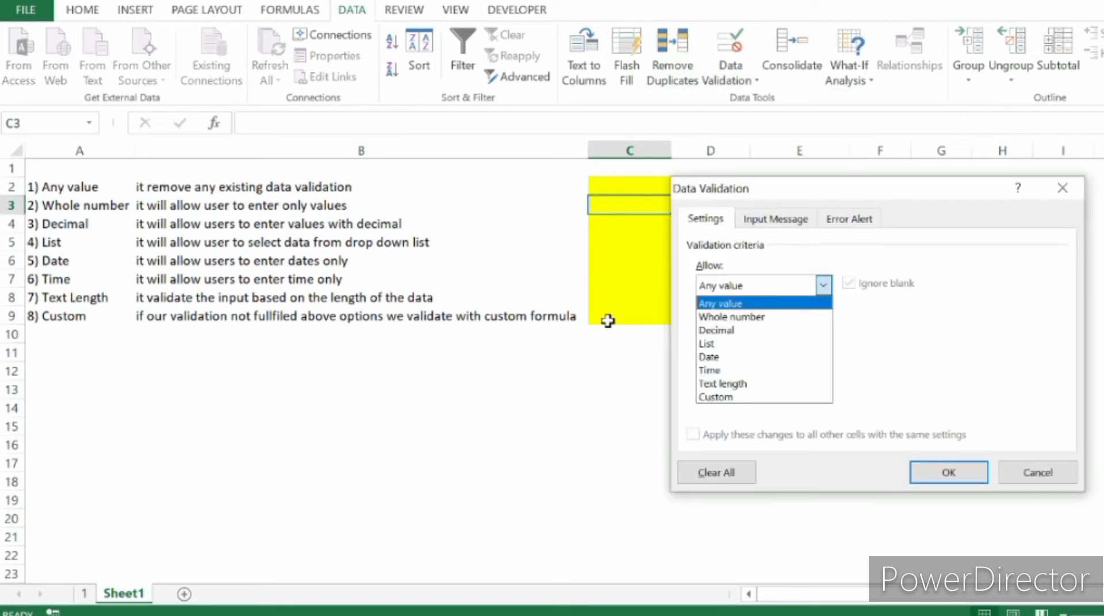
left_click(732, 317)
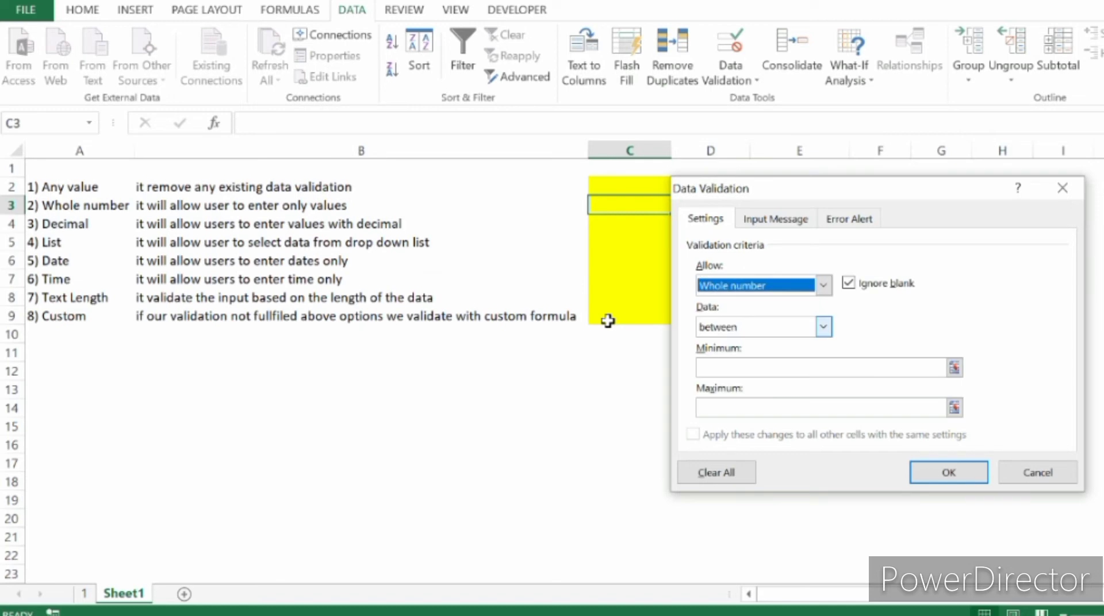
left_click(824, 326)
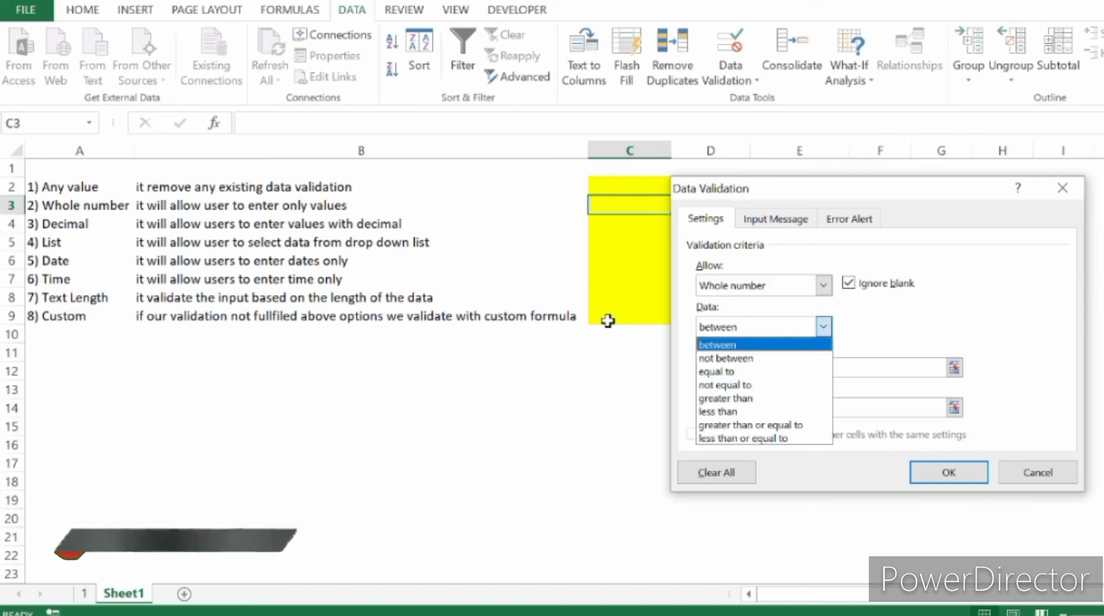
left_click(717, 345)
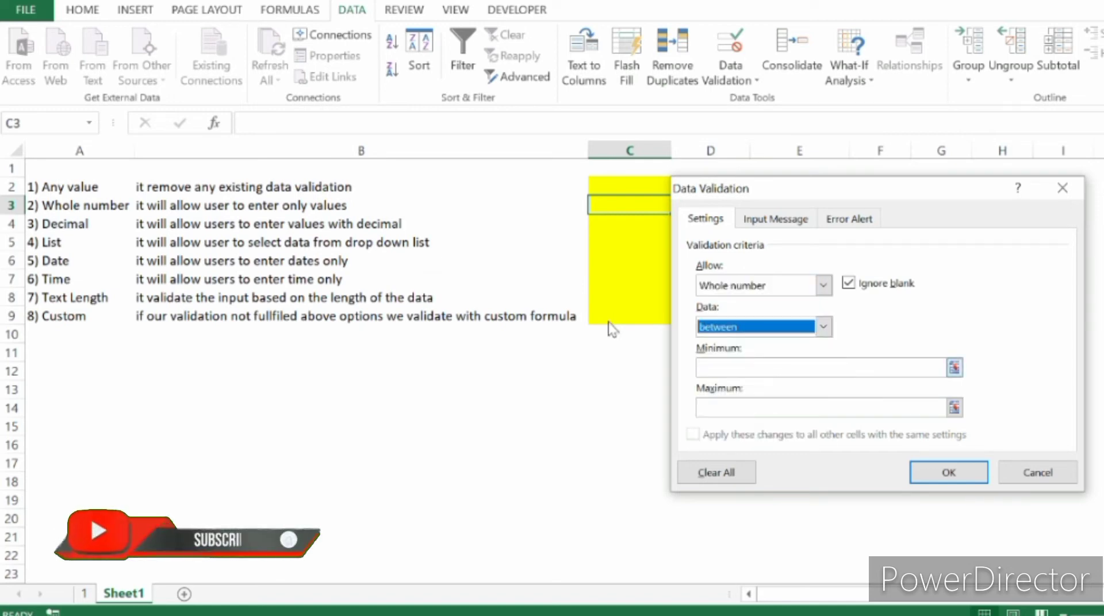
left_click(821, 368)
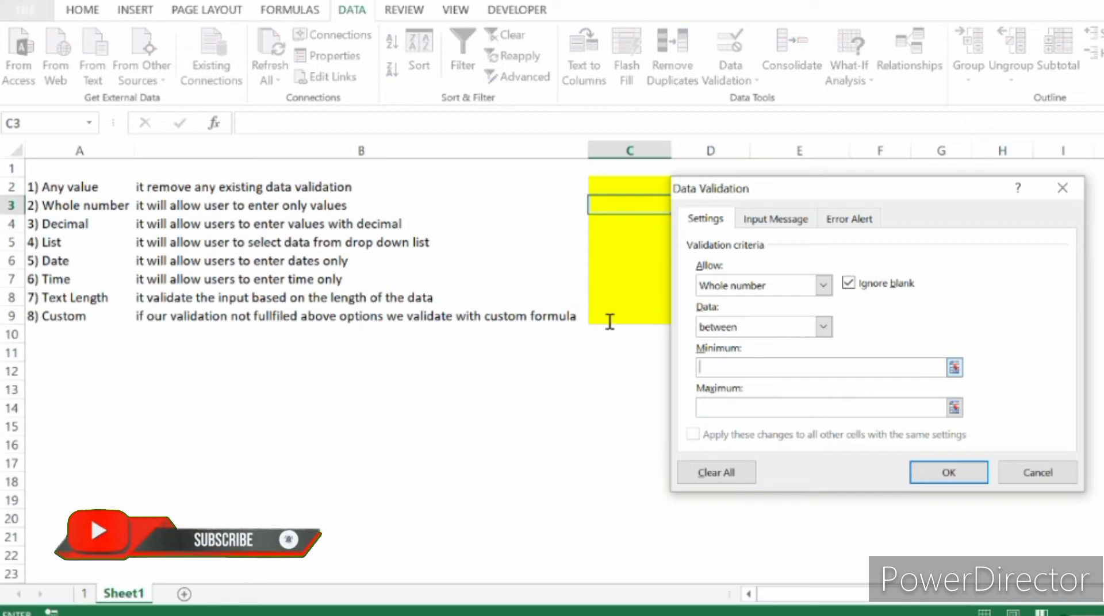
type("1")
key("Tab")
type("10")
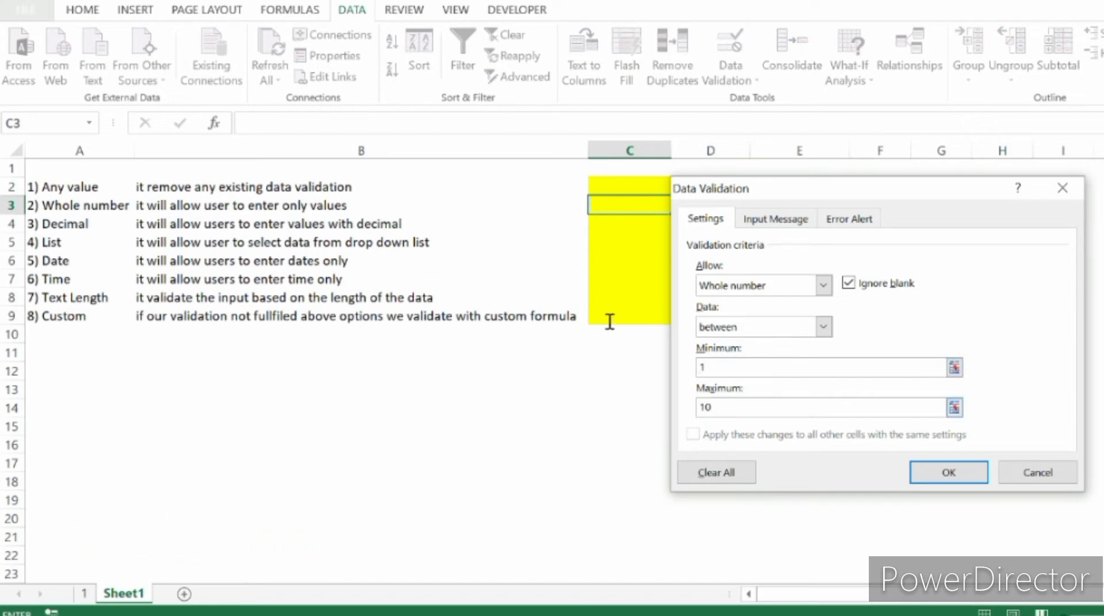
key("Return")
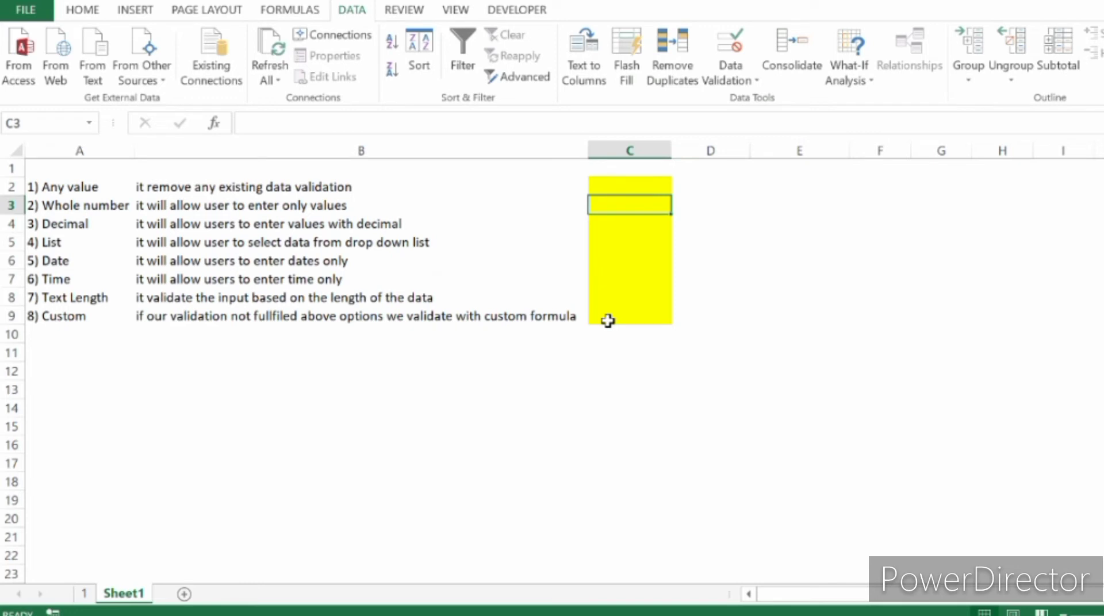
Test the lower limit of C3's validation by trying 0 and entering 1 in the cell.
type("0")
key("Return")
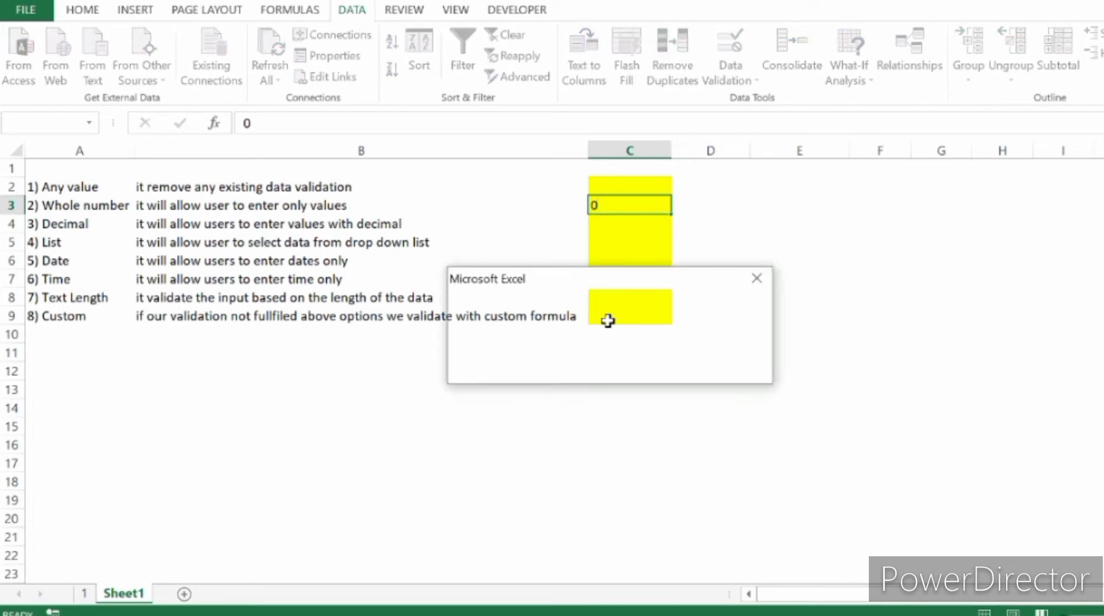
key("Escape")
type("1")
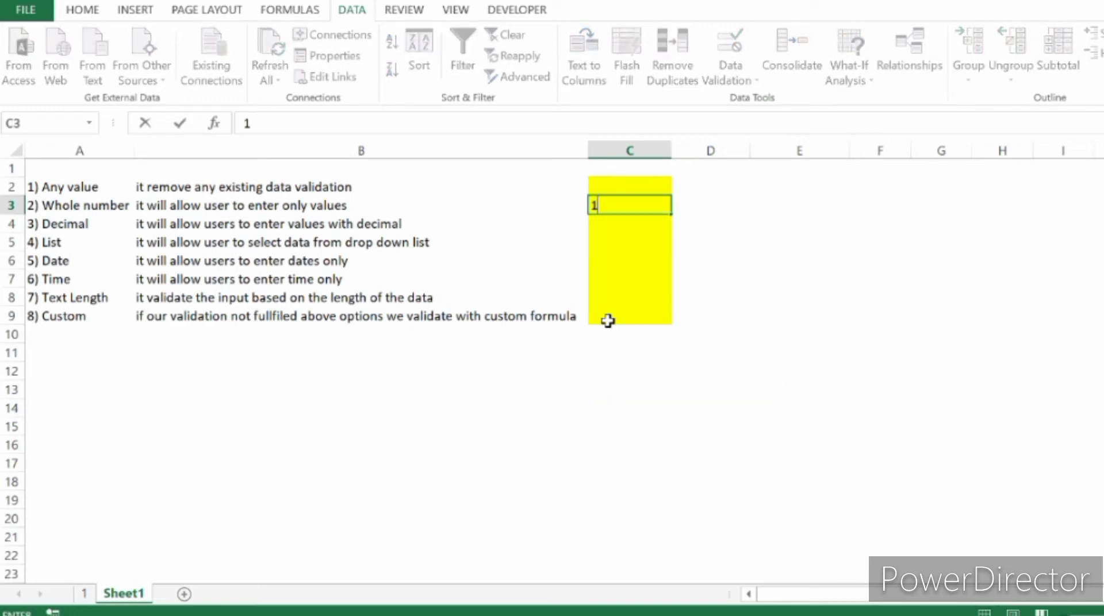
key("Return")
key("Up")
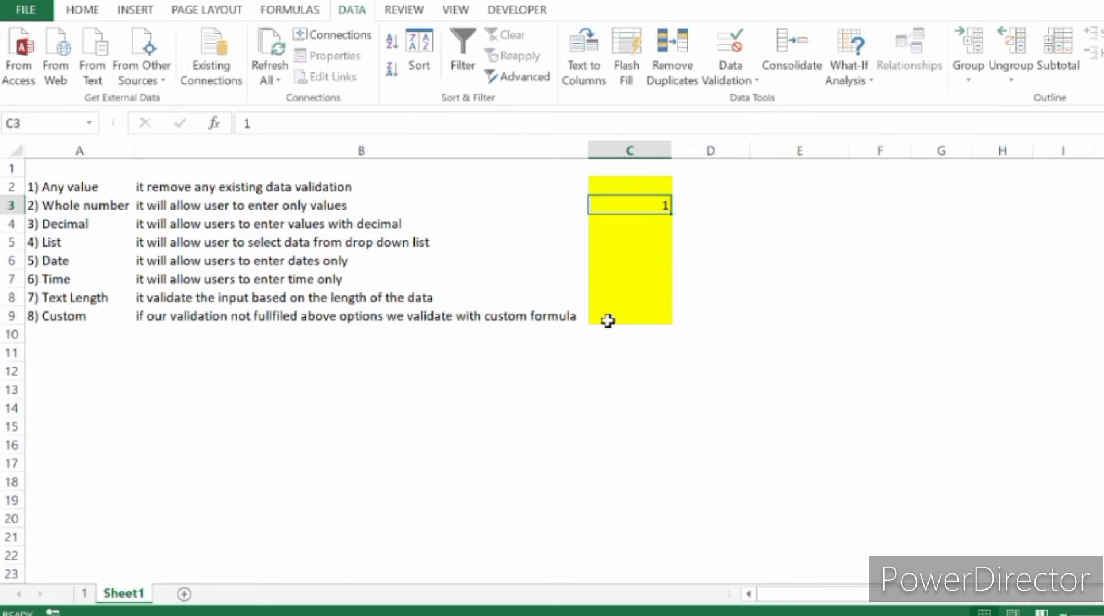
Test the upper limit of C3's validation by entering 10 and trying to replace it with 11.
type("10")
key("Return")
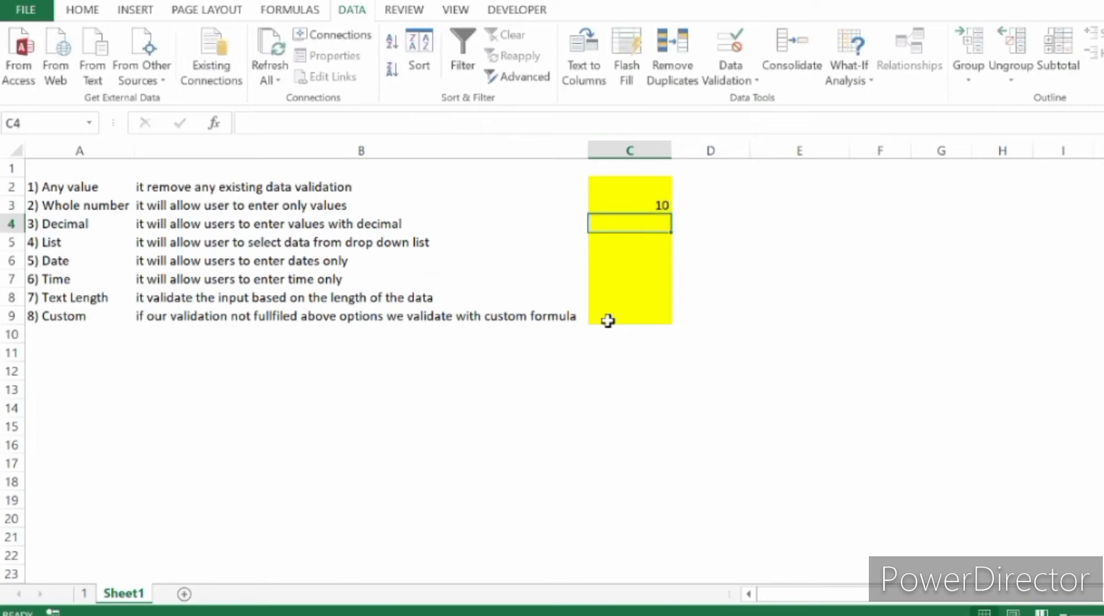
key("Up")
type("11")
key("Return")
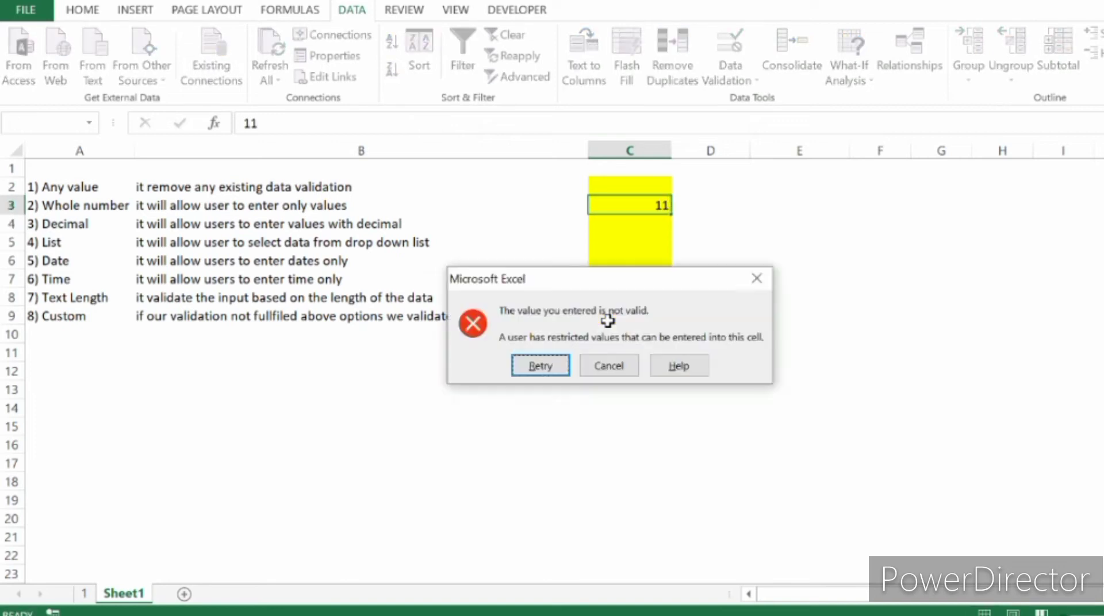
key("Escape")
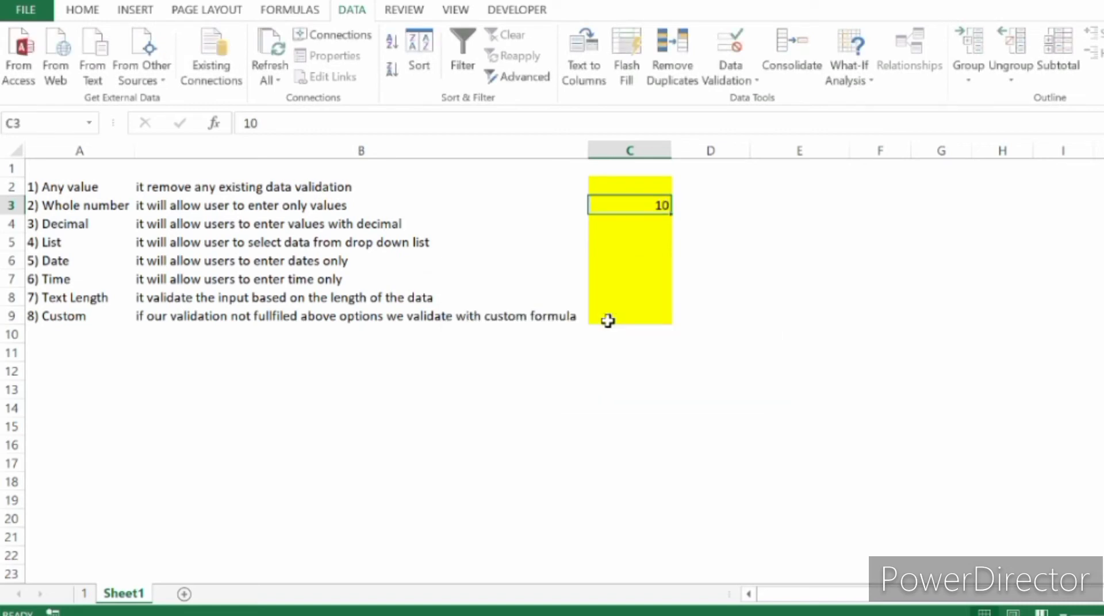
Reopen the data validation settings of cell C3 and preview the not between condition.
key("alt+a")
key("v")
key("v")
key("alt+d")
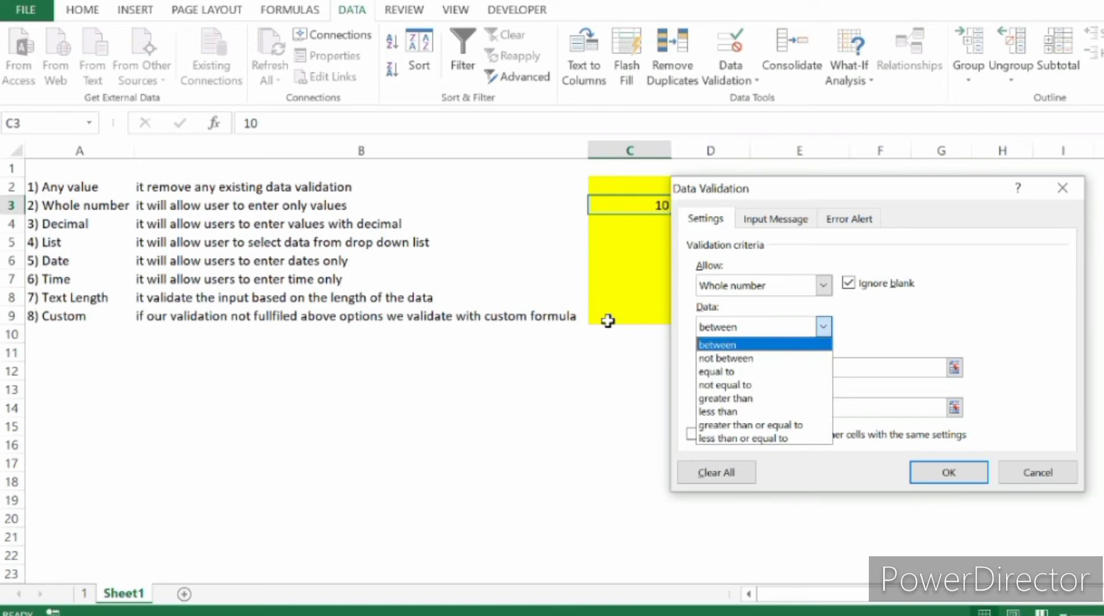
key("Down")
key("Return")
key("alt+Down")
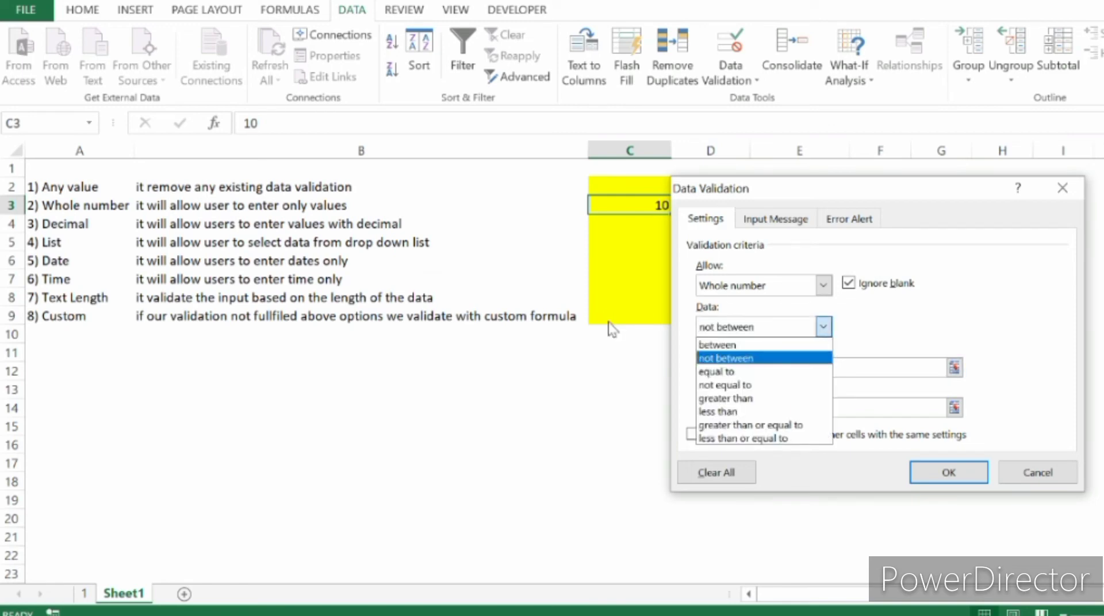
key("Up")
key("Escape")
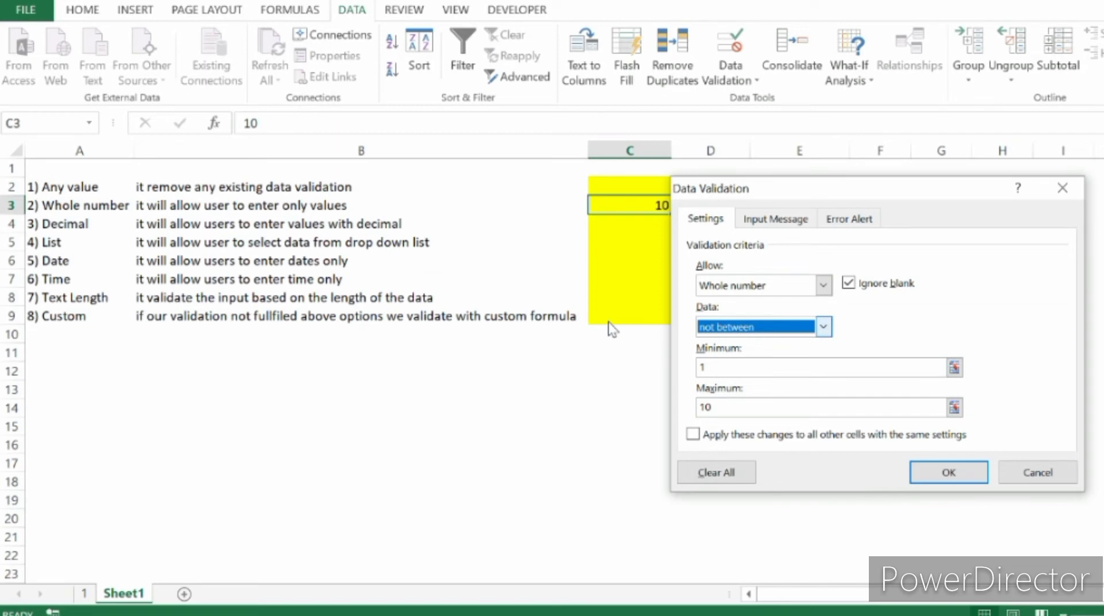
Preview the equal to condition for C3's rule, and return it to between before closing the settings without saving.
key("alt+Down")
key("Down")
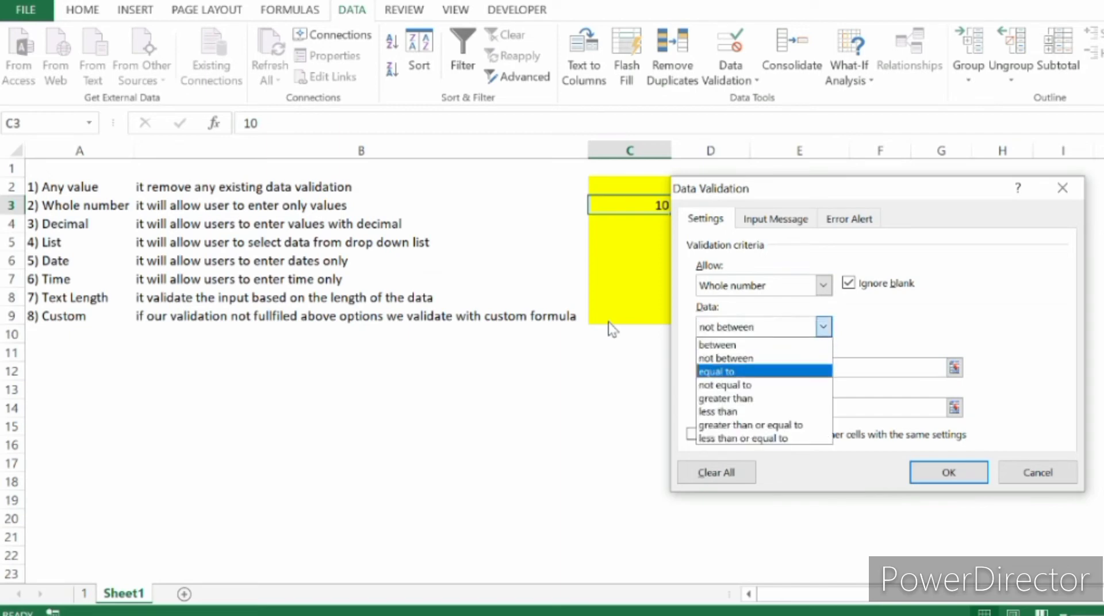
key("Return")
key("Tab")
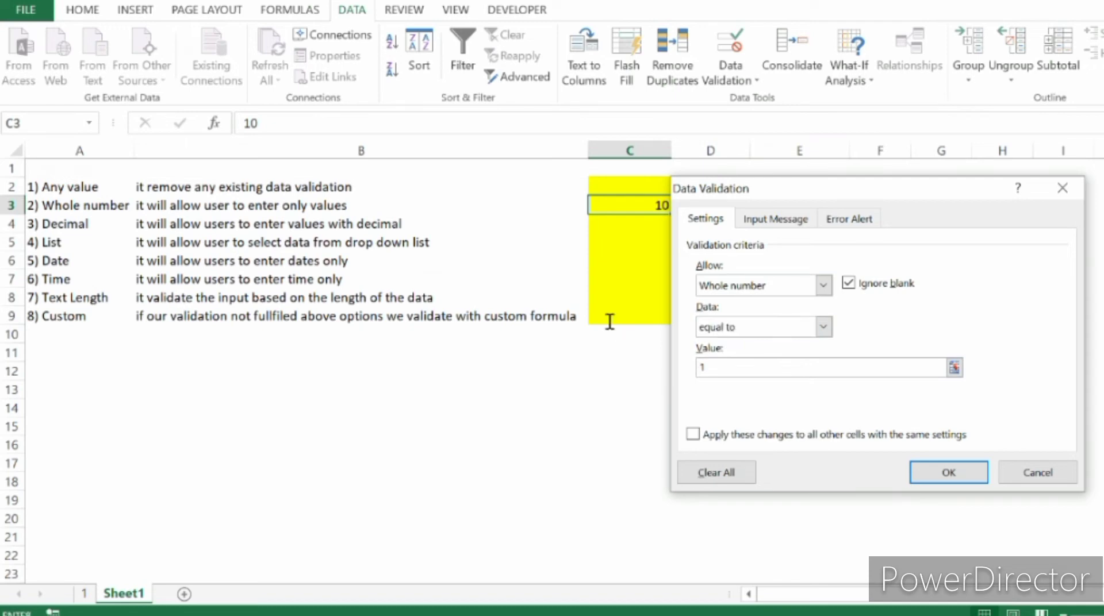
left_click(824, 327)
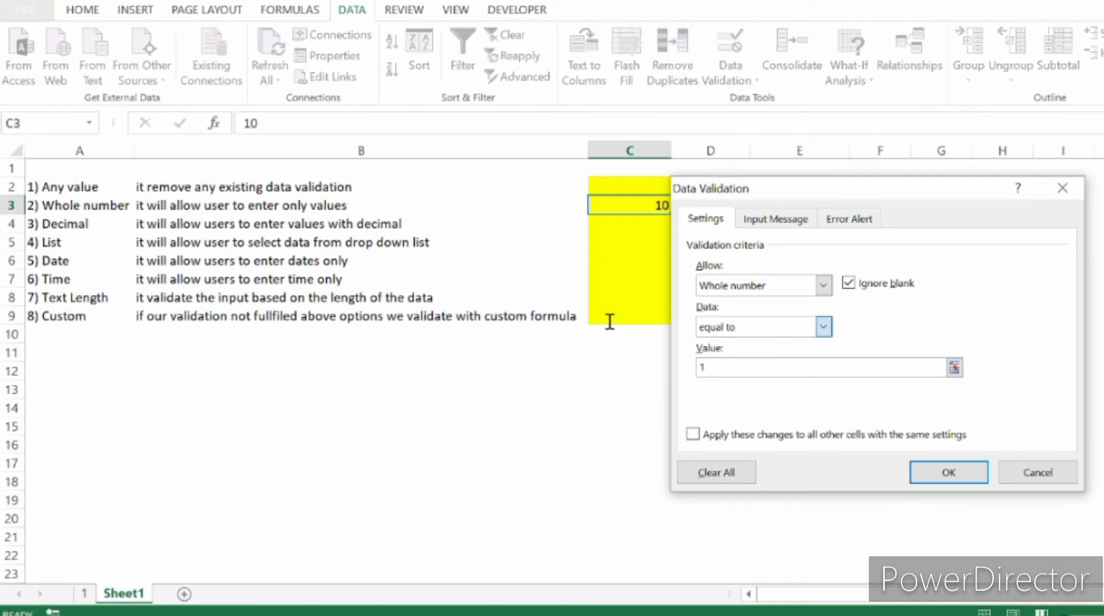
key("Escape")
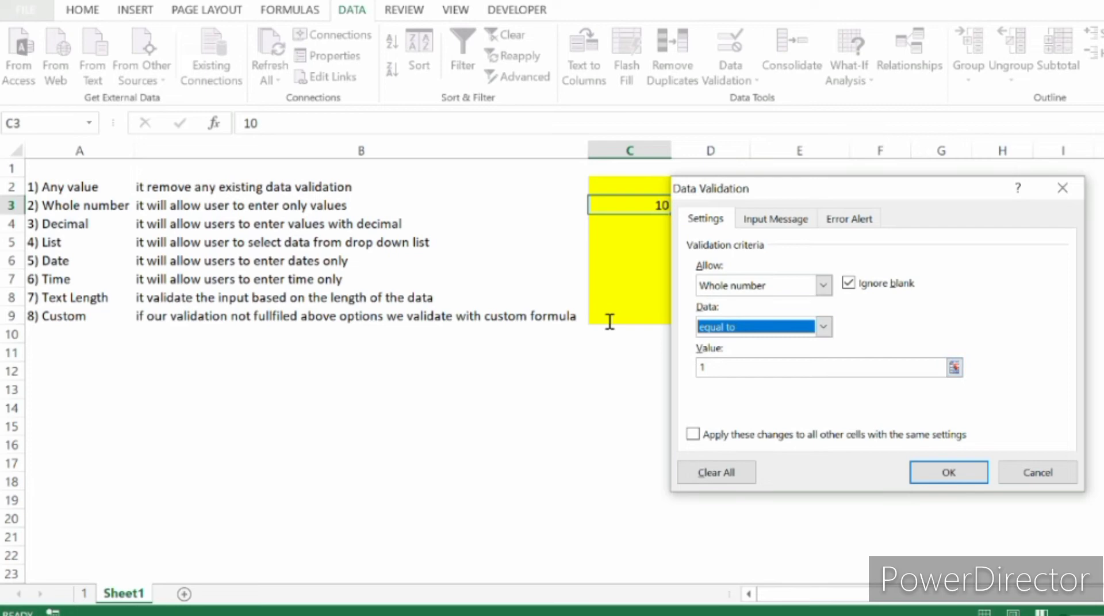
left_click(824, 327)
left_click(747, 346)
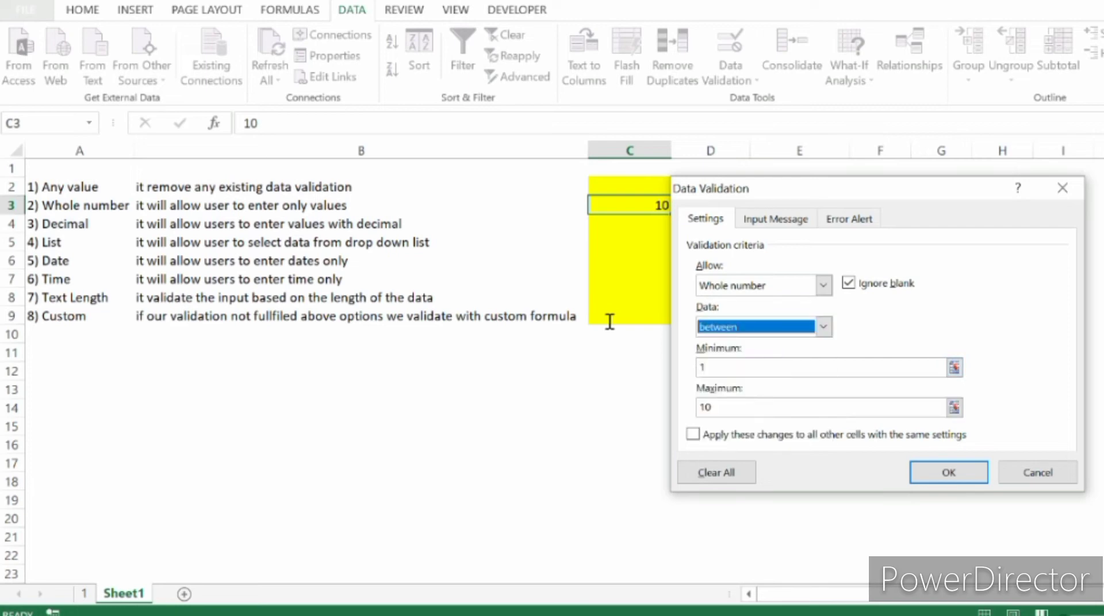
left_click(1037, 473)
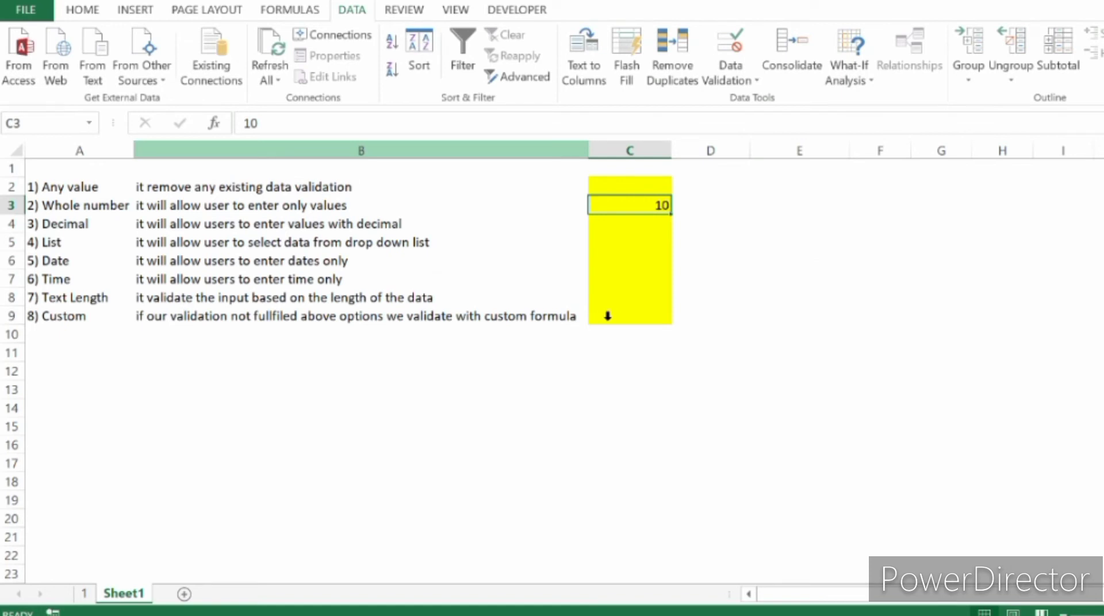
Enter 1 in cell C3, try to replace it with 0 to test the default error alert, and dismiss the alert.
type("1")
key("Return")
key("Up")
type("0")
key("Return")
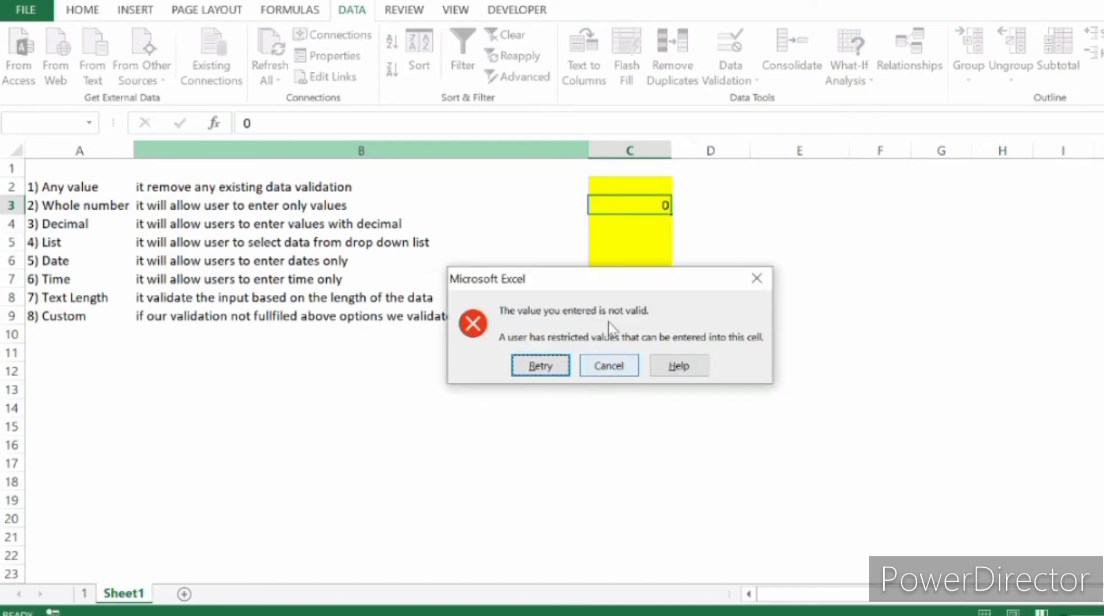
key("Escape")
Open the error alert settings of cell C3's validation, review the alert styles and keep Stop.
key("alt+a")
key("v")
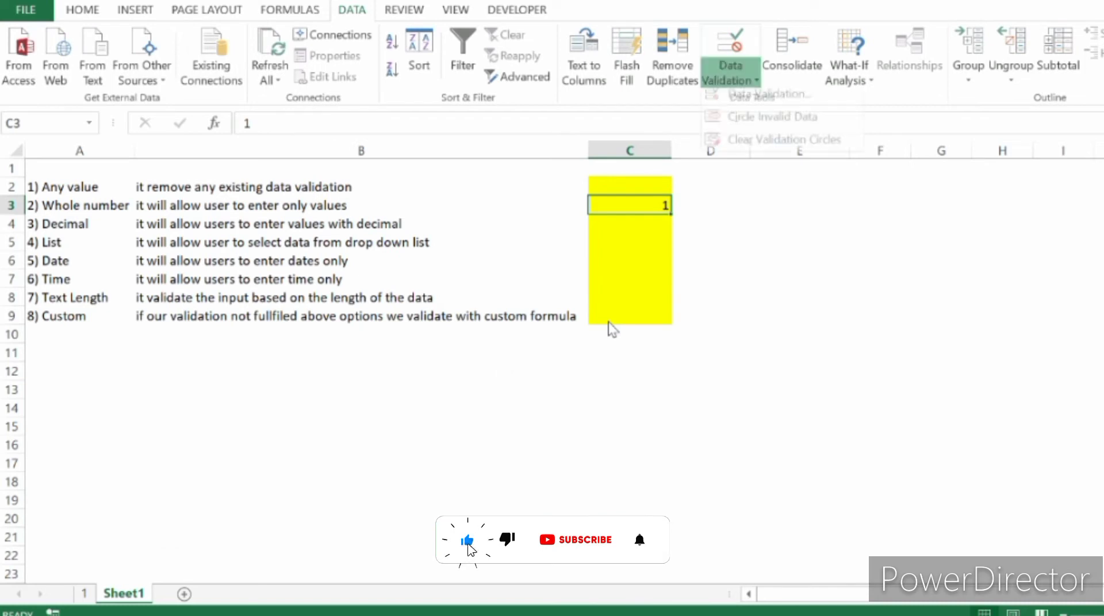
key("v")
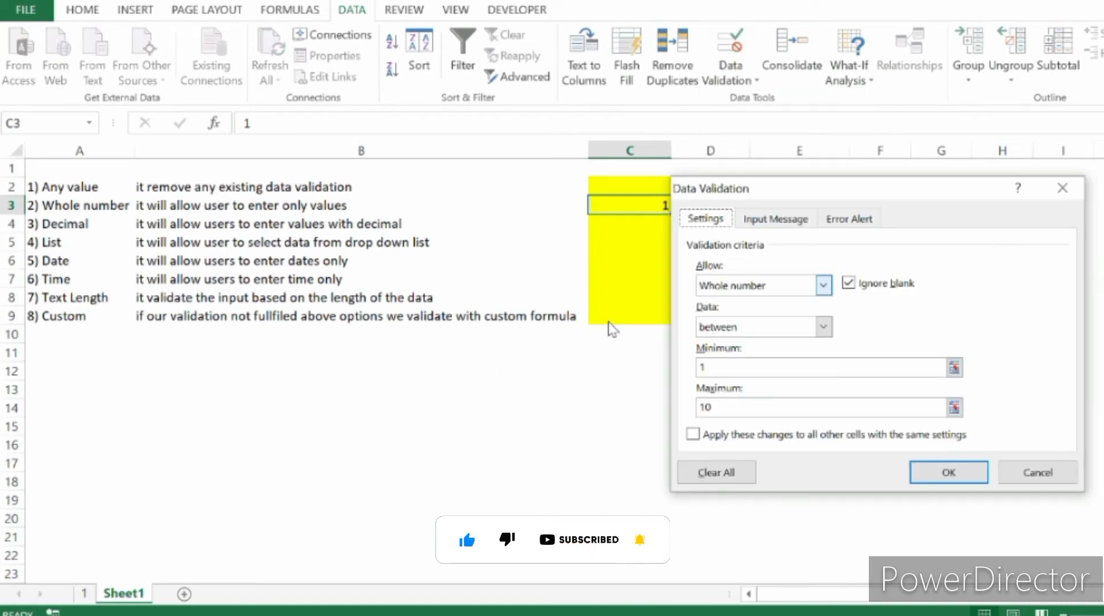
key("Right")
key("Right")
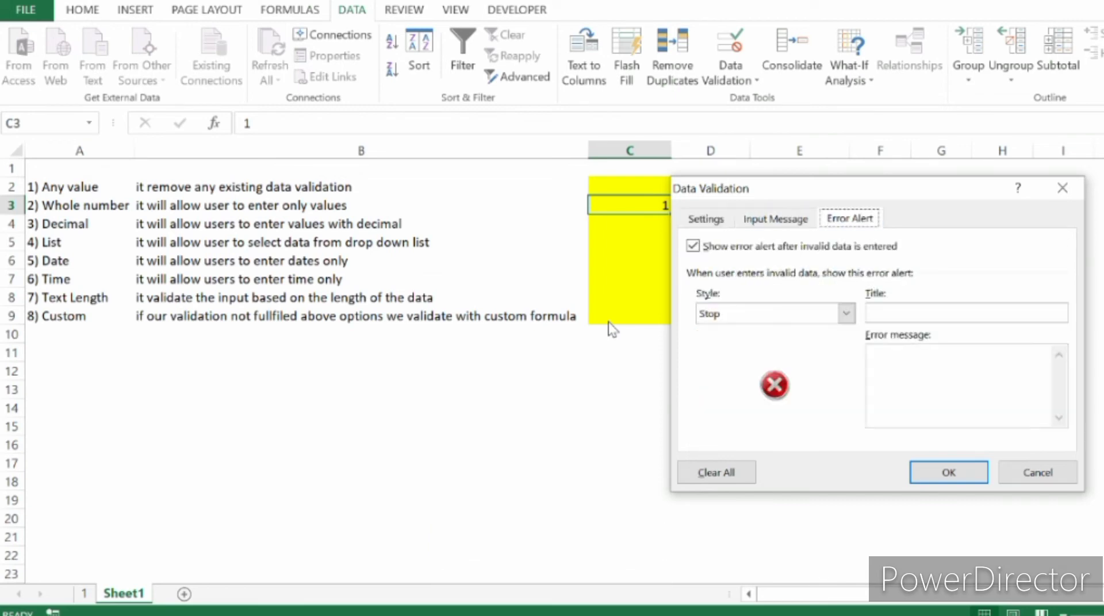
key("alt+Down")
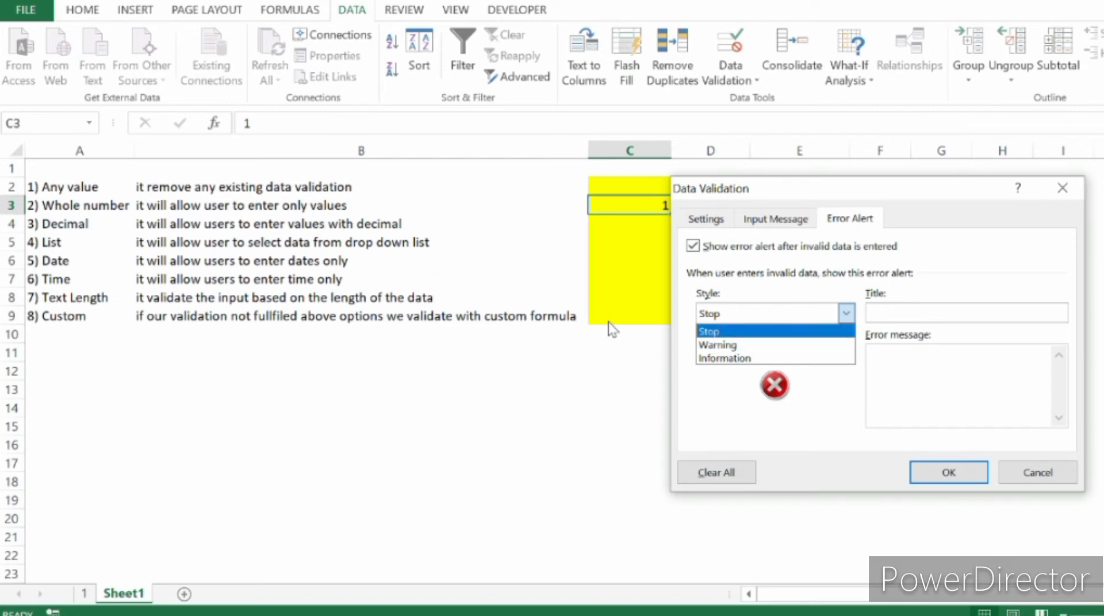
key("Down")
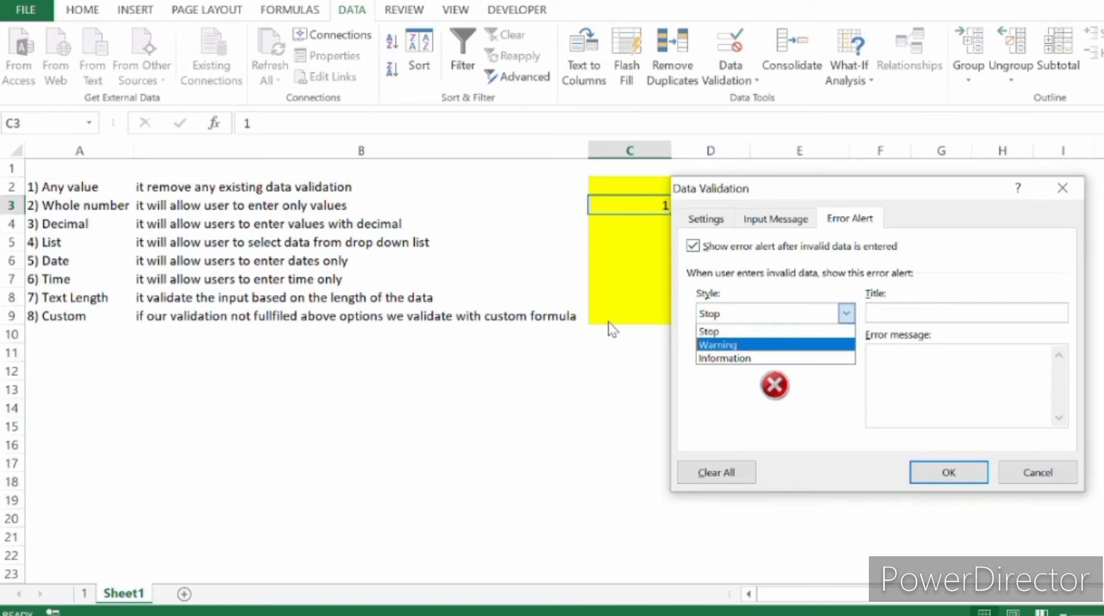
key("Up")
key("Tab")
key("Tab")
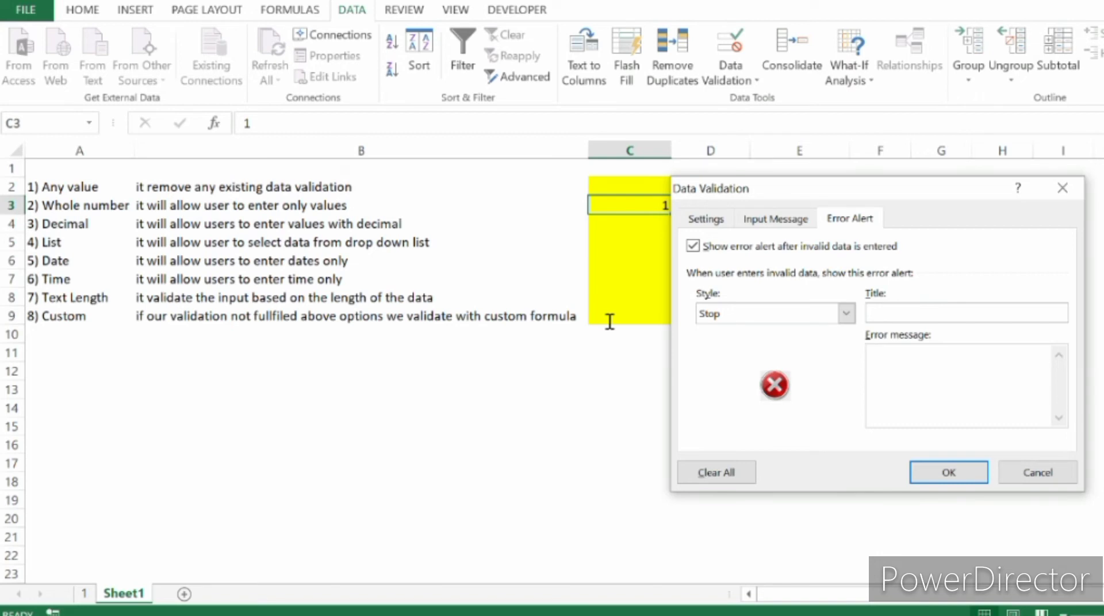
Set C3's error message to "Please enter values in between 1 to 10" and save the validation settings.
type("Please enter values in be")
type("twe")
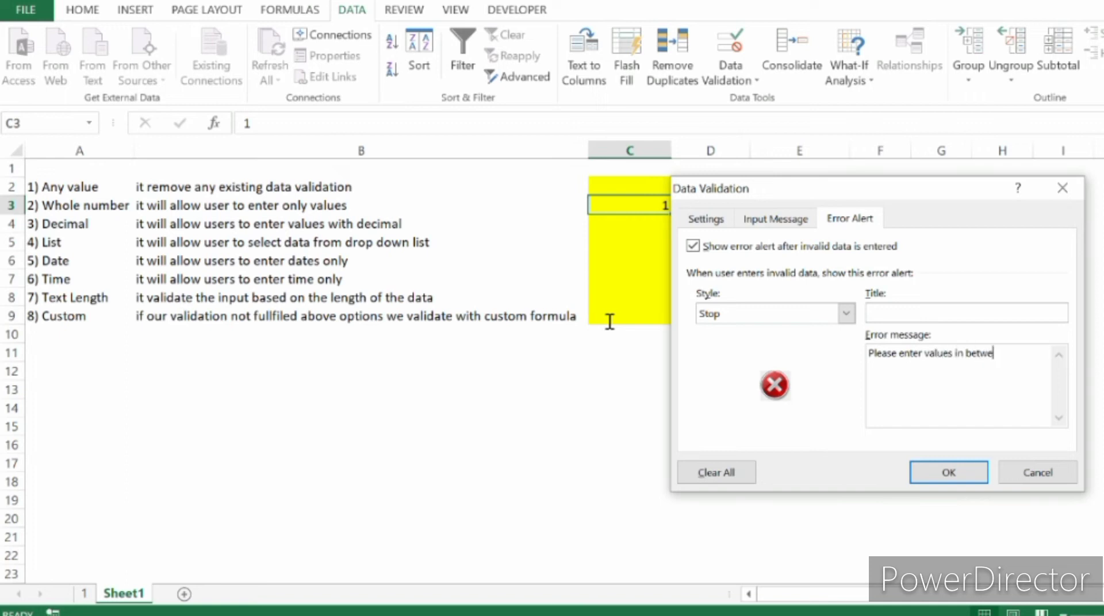
type("en 1 to 10")
key("Return")
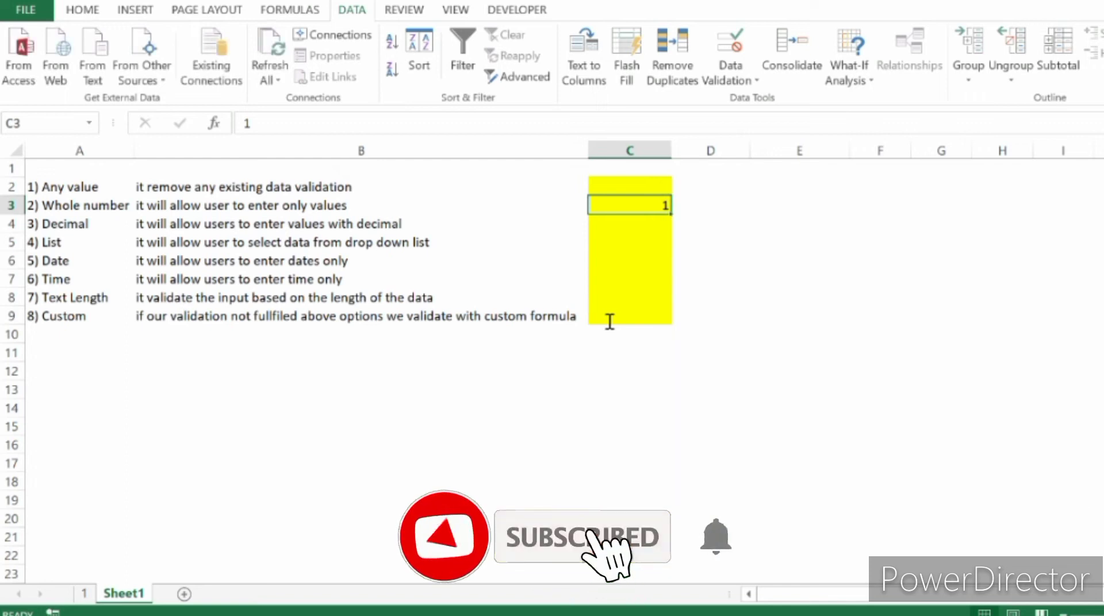
Test the custom error message by trying the value 0 in cell C3, and cancel the entry.
type("0")
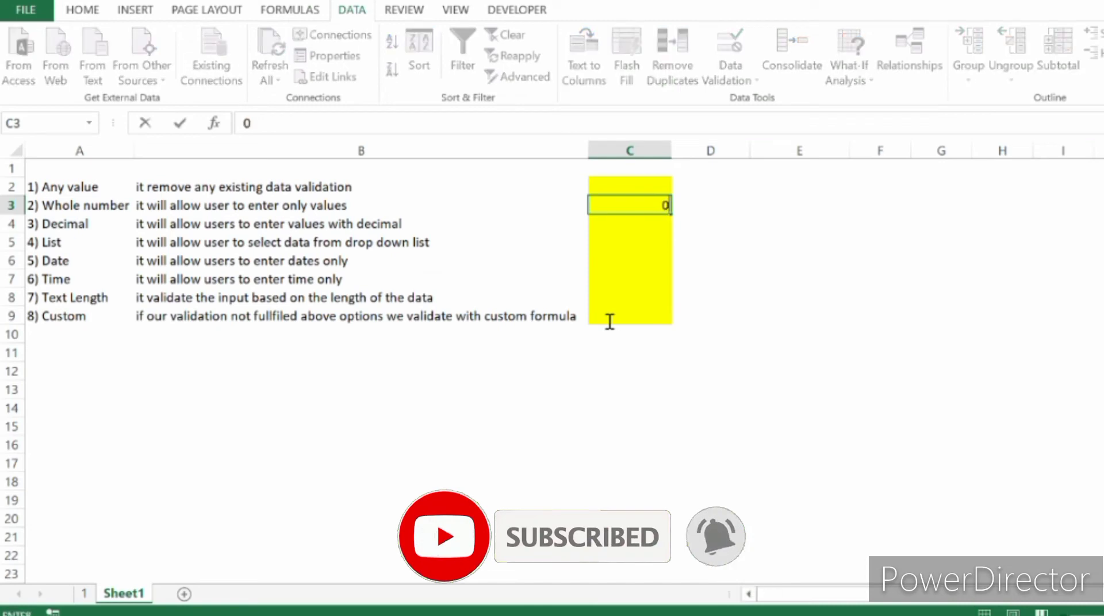
key("Return")
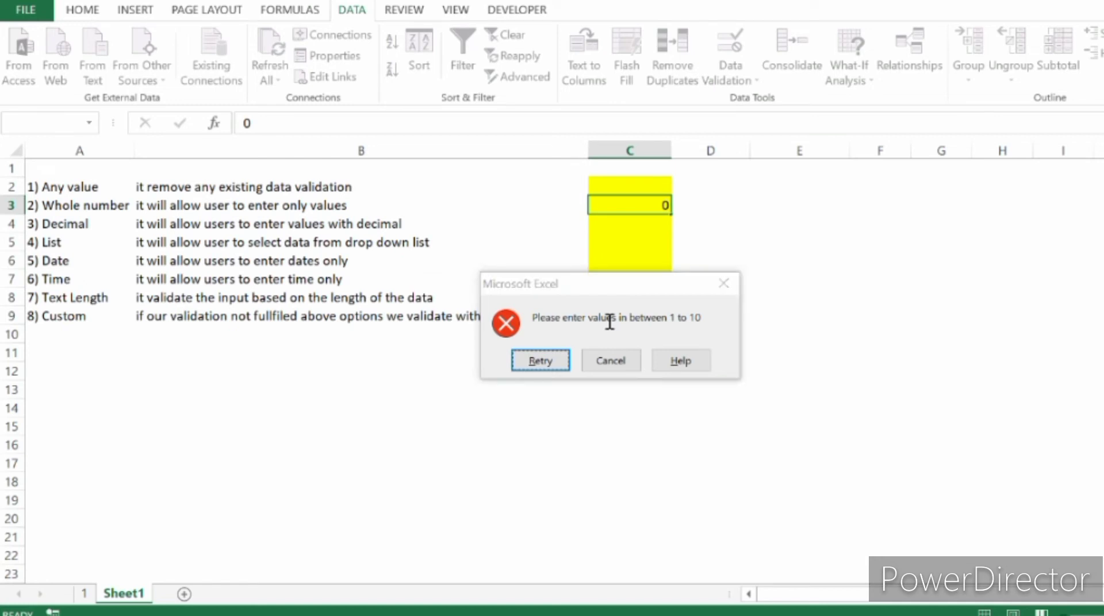
key("Escape")
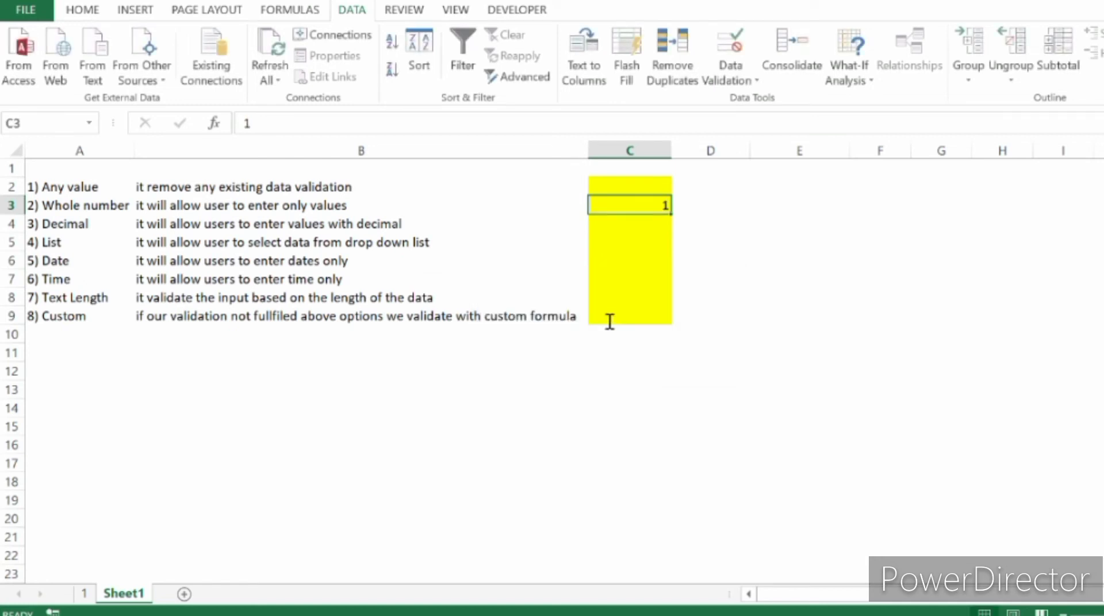
Review the decimal type's description in row 4 and compare it with the whole number description in row 3.
key("Return")
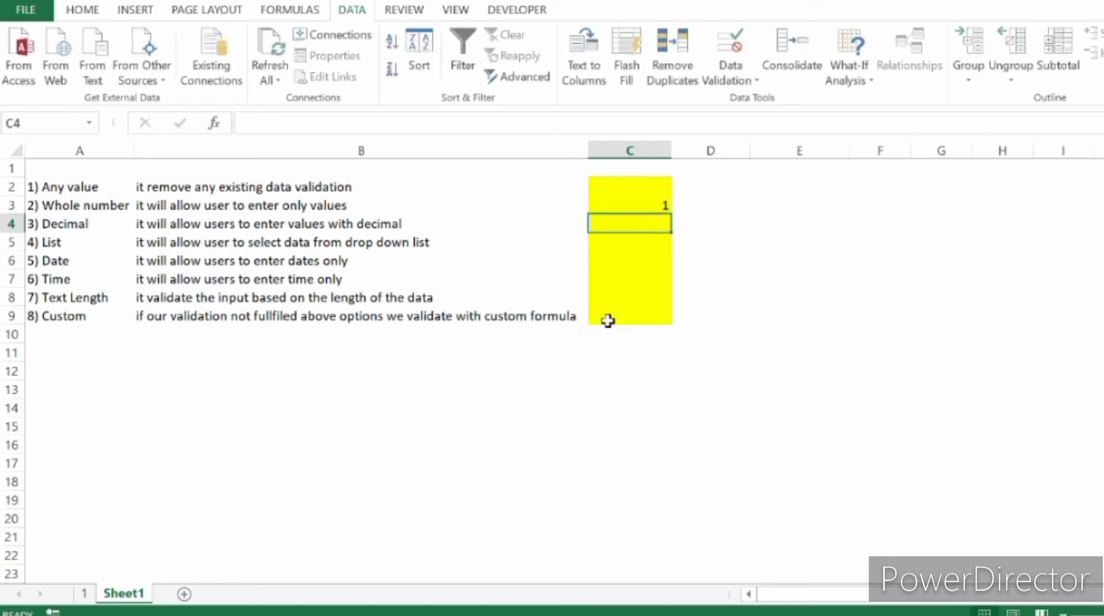
key("Left")
key("Left")
key("Right")
key("Right")
key("Left")
key("Left")
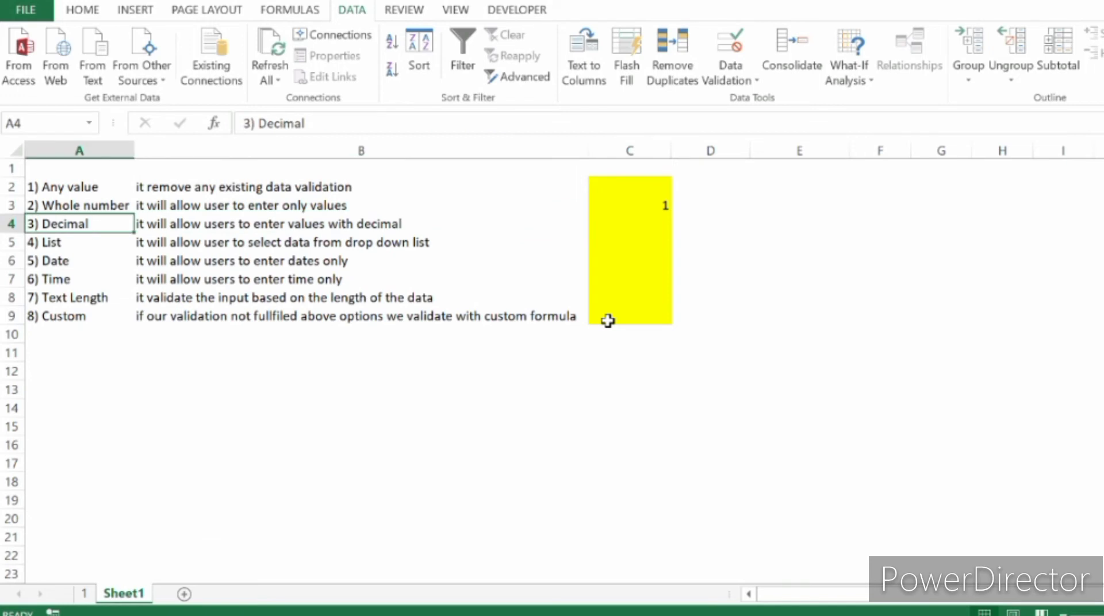
key("Right")
key("Up")
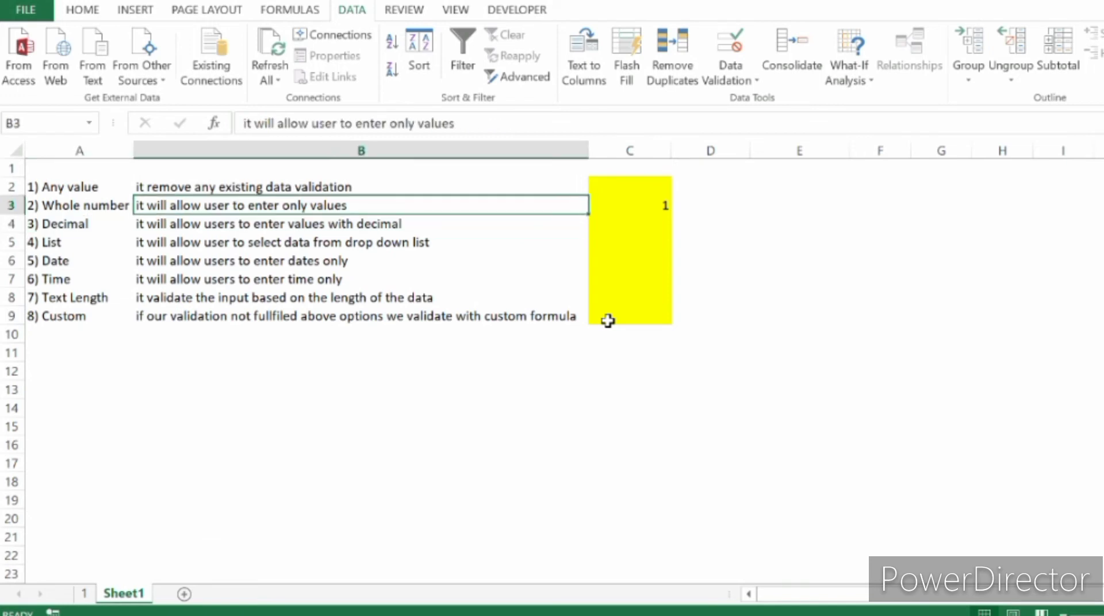
key("Left")
key("Right")
key("Down")
key("Left")
key("Right")
key("Right")
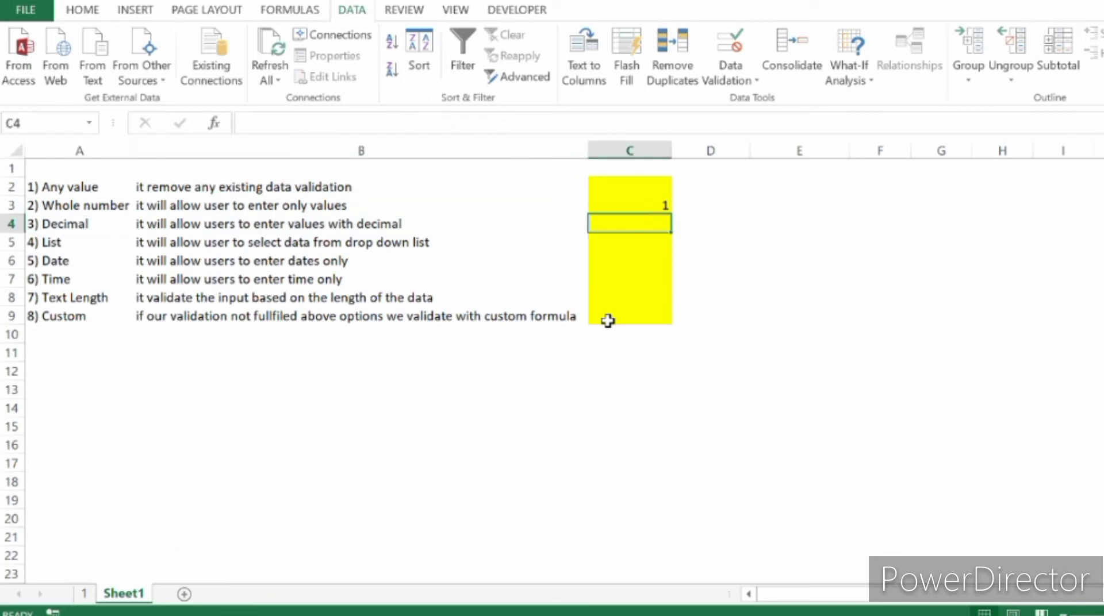
Open the data validation settings of cell C4 and set the allowed type to Decimal.
key("alt+a")
key("v")
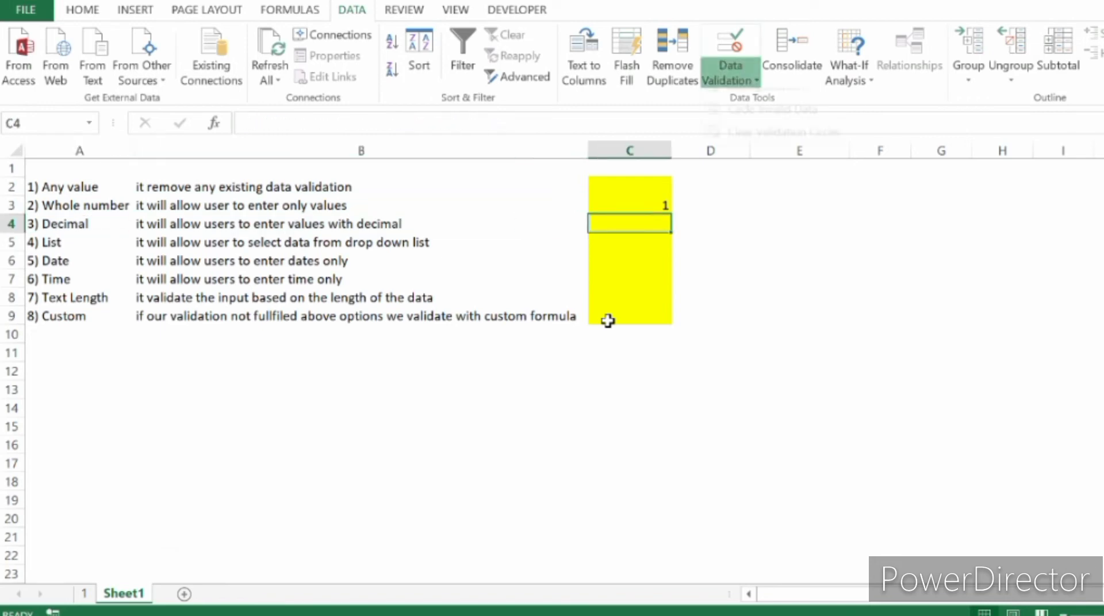
key("v")
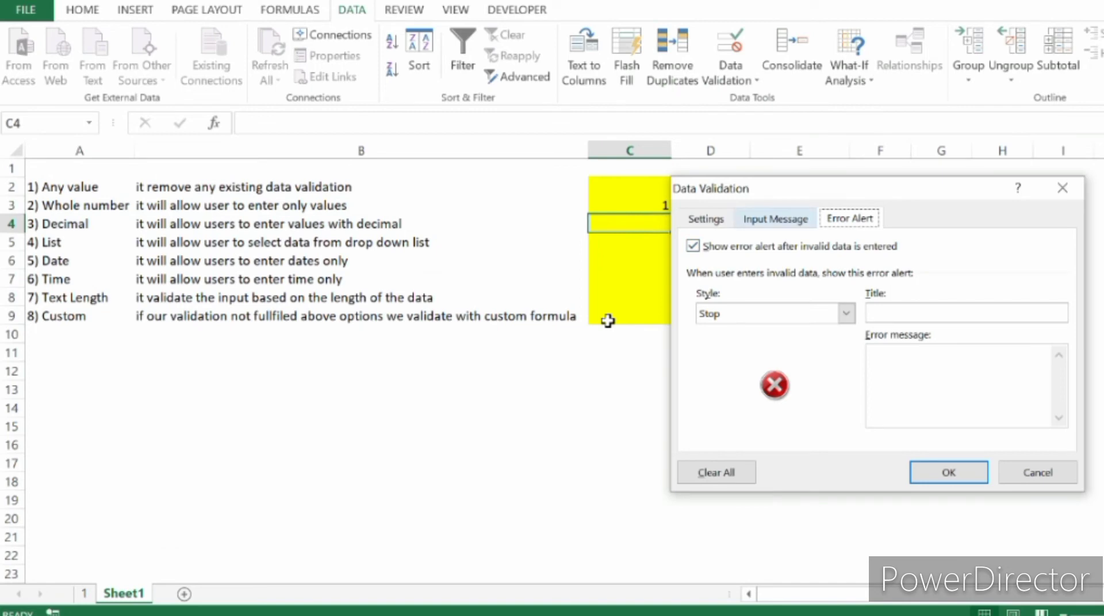
key("ctrl+Tab")
key("alt+Down")
key("Down")
key("Down")
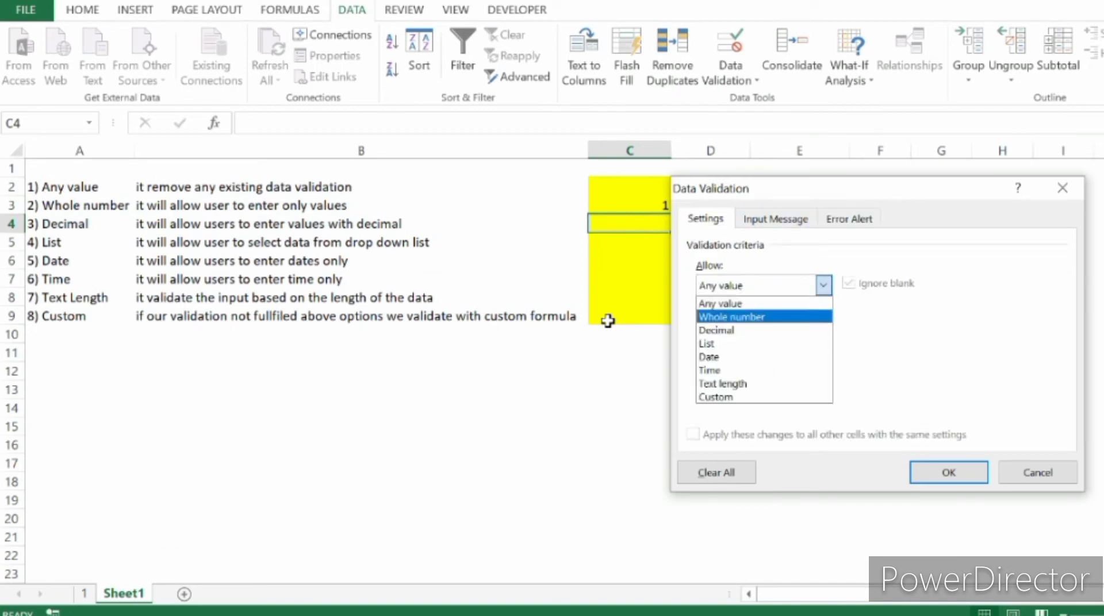
key("Return")
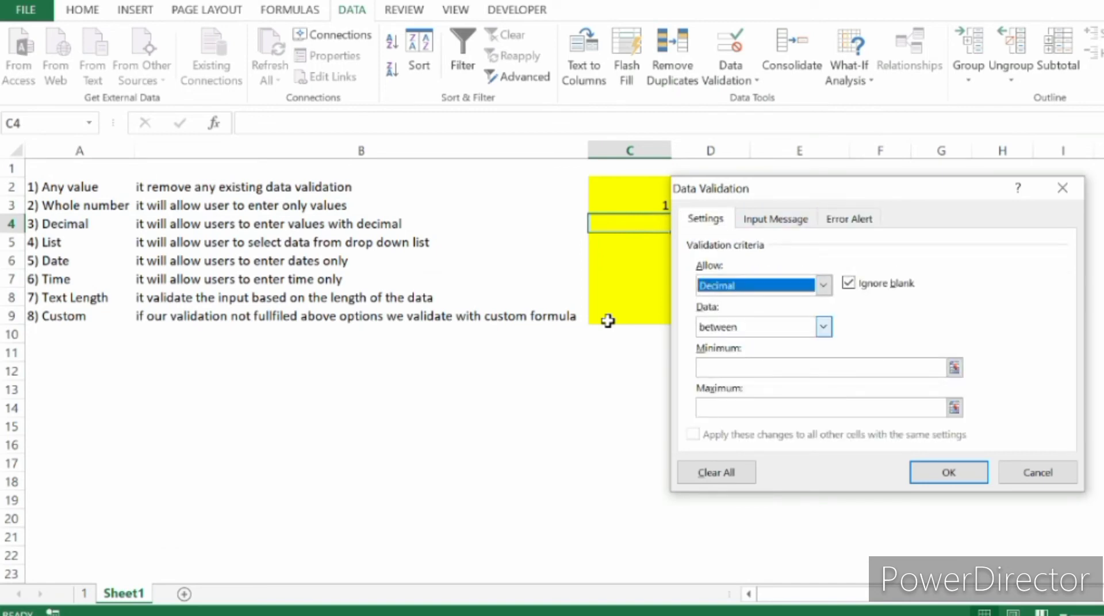
Restrict C4's decimals to between a minimum of .05 and a maximum of .09, and save the rule.
key("Tab")
key("Tab")
key("alt+Down")
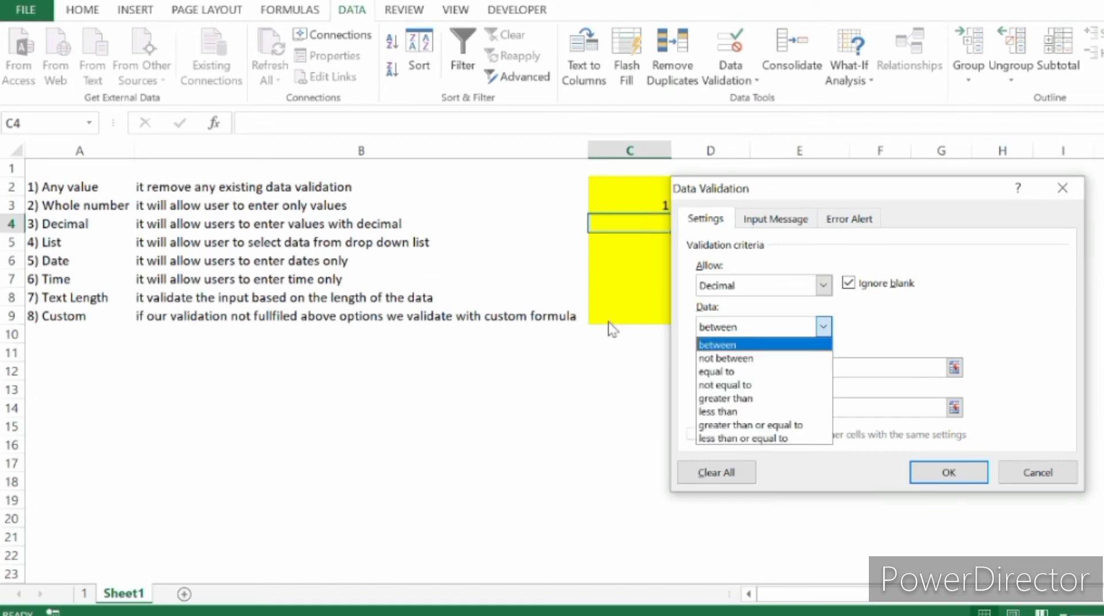
key("Return")
key("Tab")
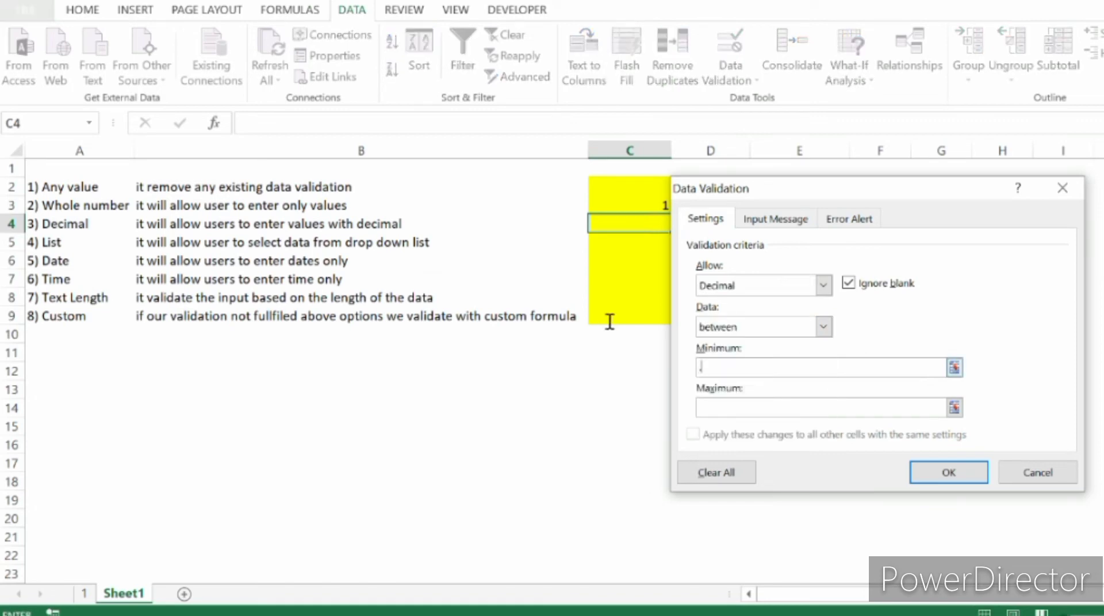
type(".05")
key("Tab")
type(".09")
key("Return")
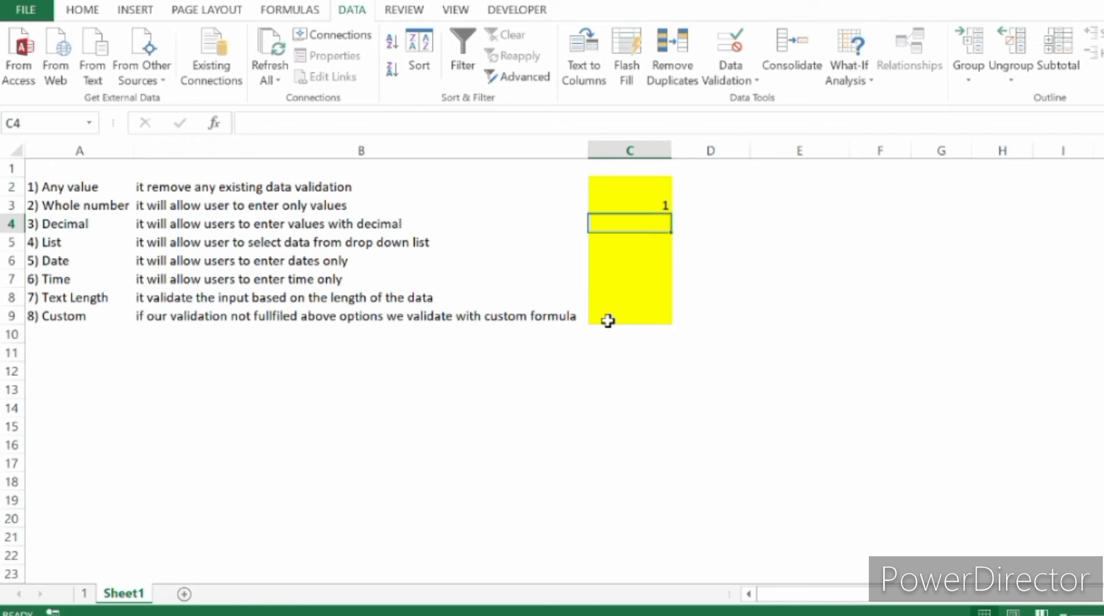
Test C4's decimal rule by trying .03, and enter .05 in the cell.
type(".")
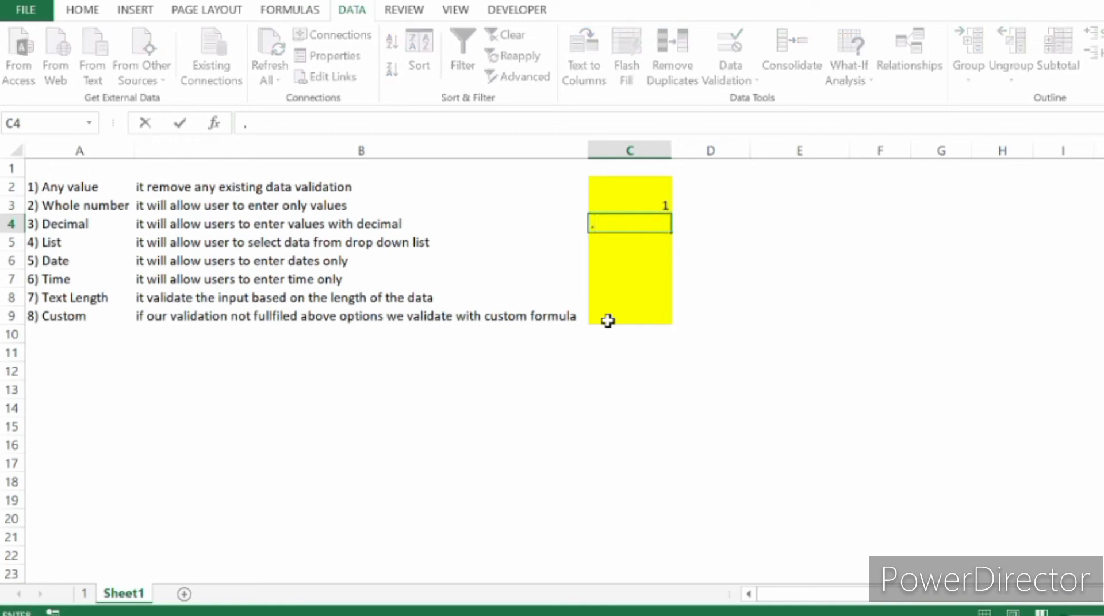
type("03")
key("Return")
key("Escape")
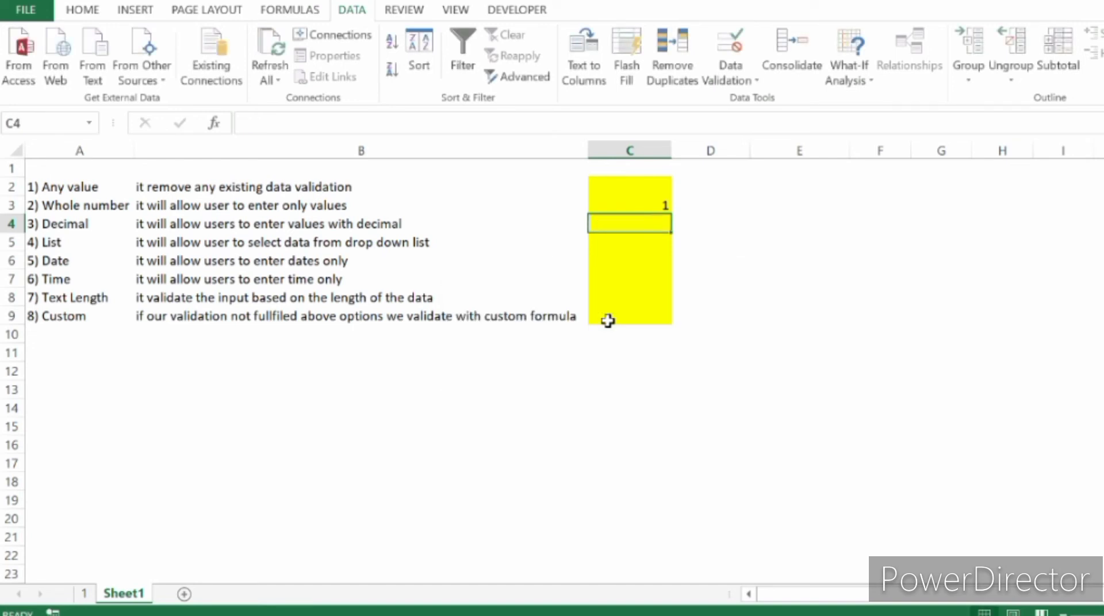
type(".05")
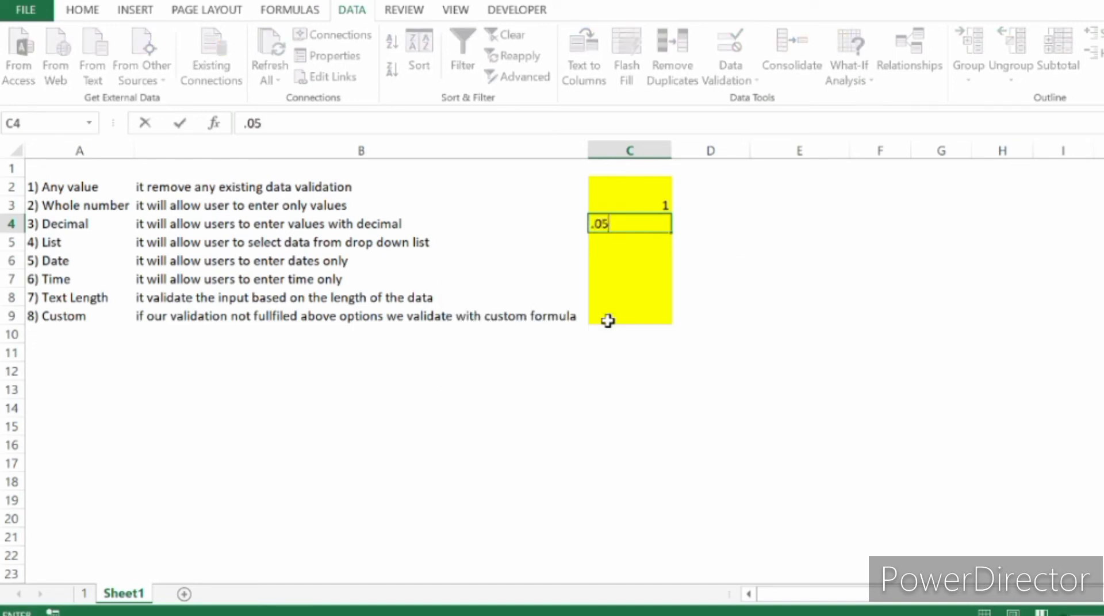
key("Return")
key("Up")
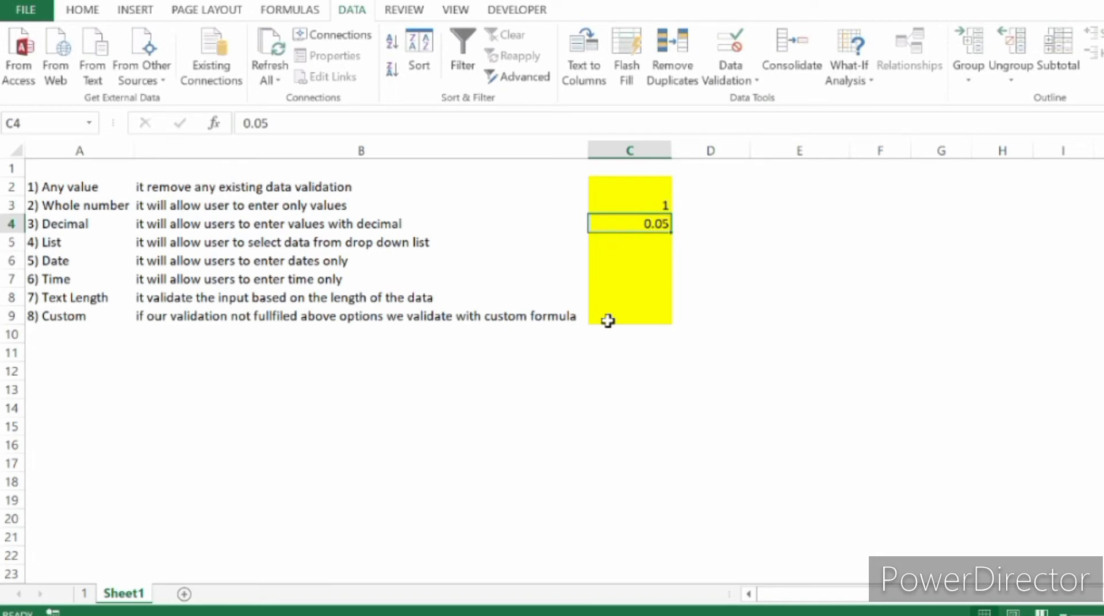
Reopen C4's validation settings to review the available comparison conditions, and close them without saving.
left_click(731, 80)
left_click(768, 98)
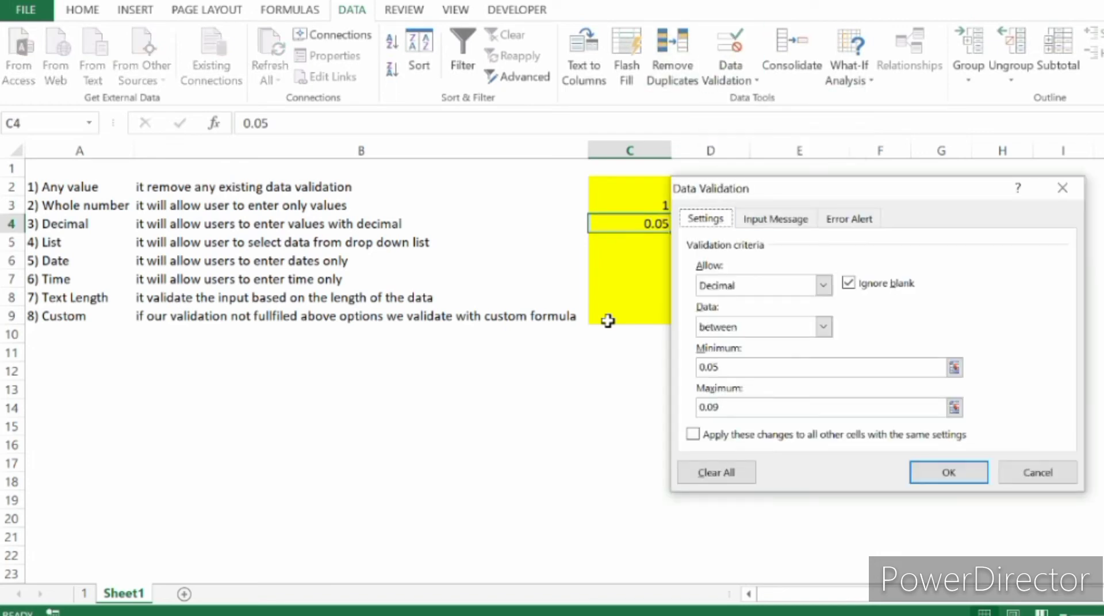
left_click(824, 327)
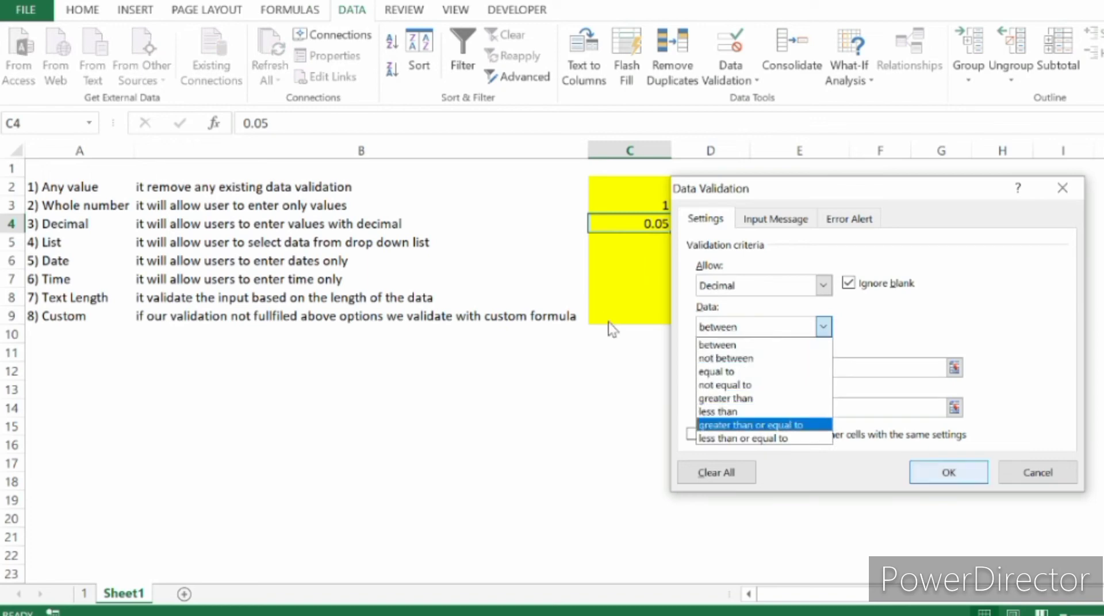
left_click(1037, 472)
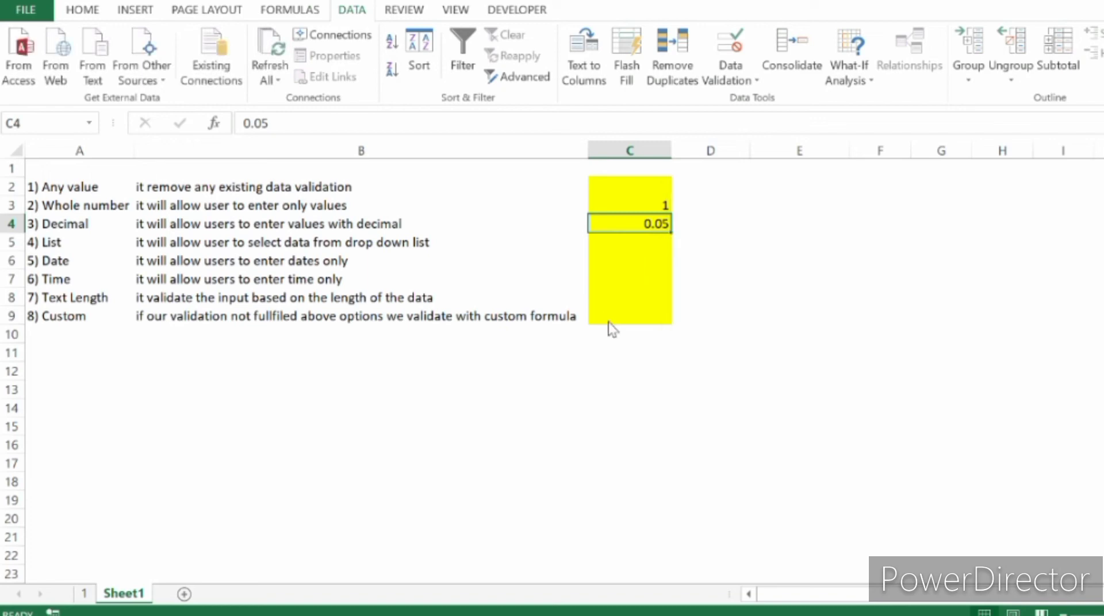
Open the data validation settings of cell C5 and set the allowed type to List.
key("Down")
key("Left")
key("Left")
key("Right")
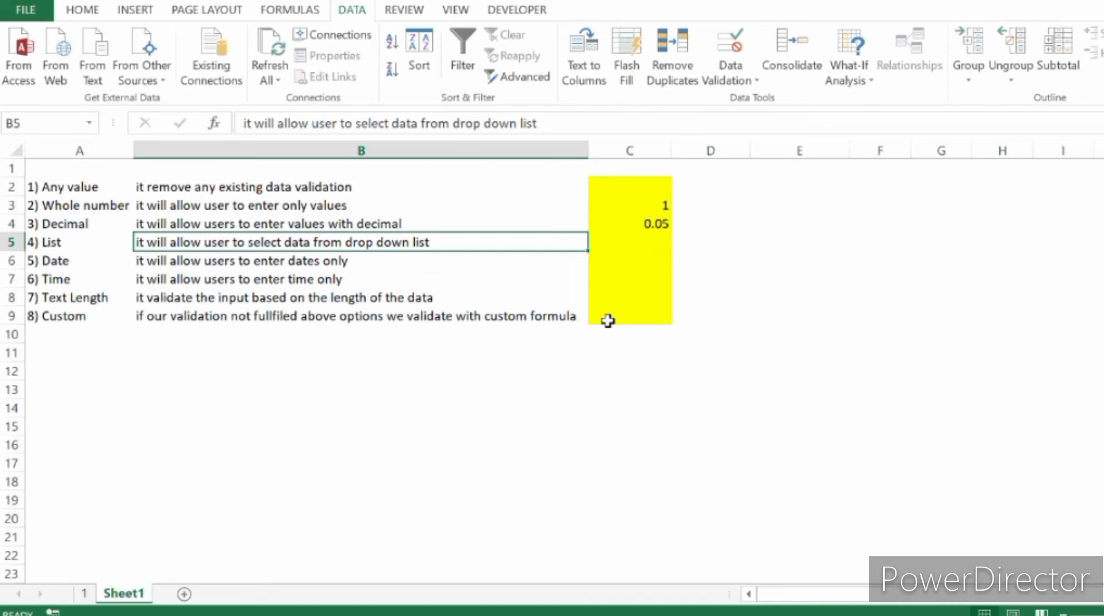
key("Right")
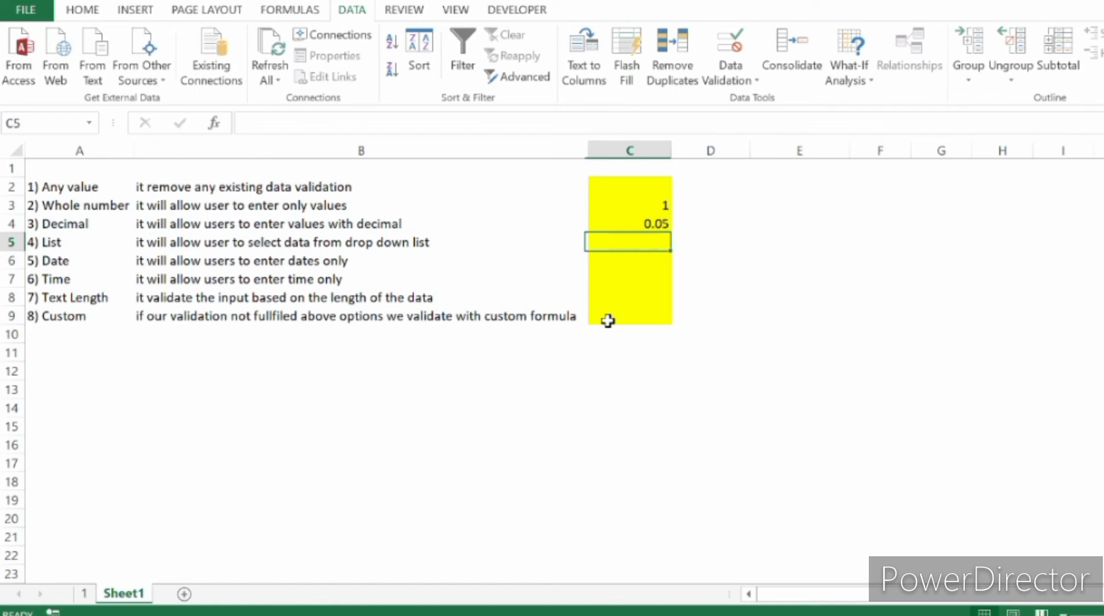
left_click(730, 43)
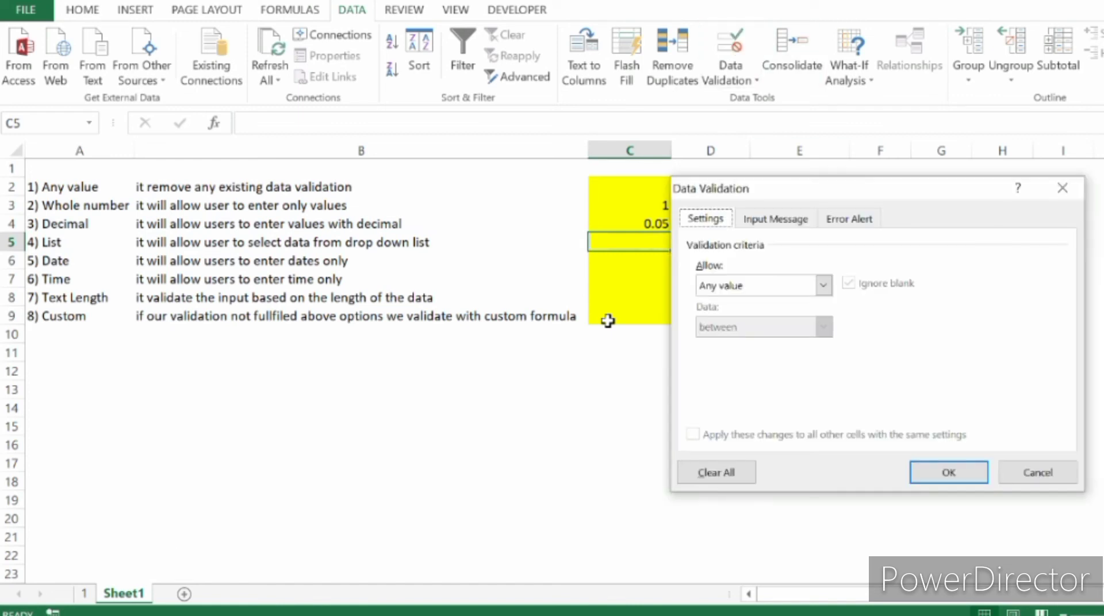
left_click(824, 285)
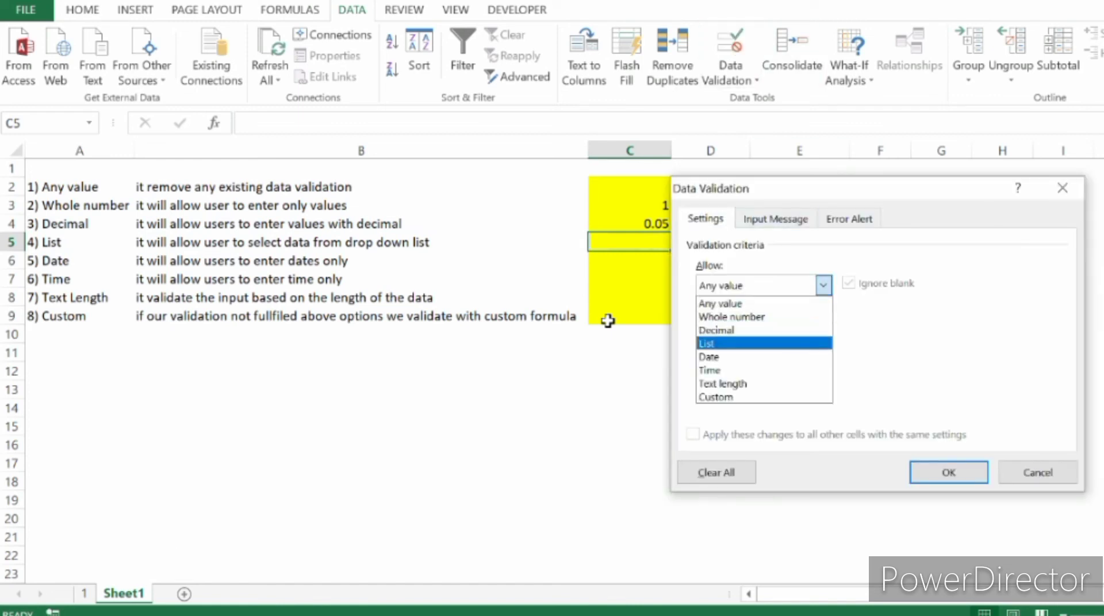
left_click(719, 343)
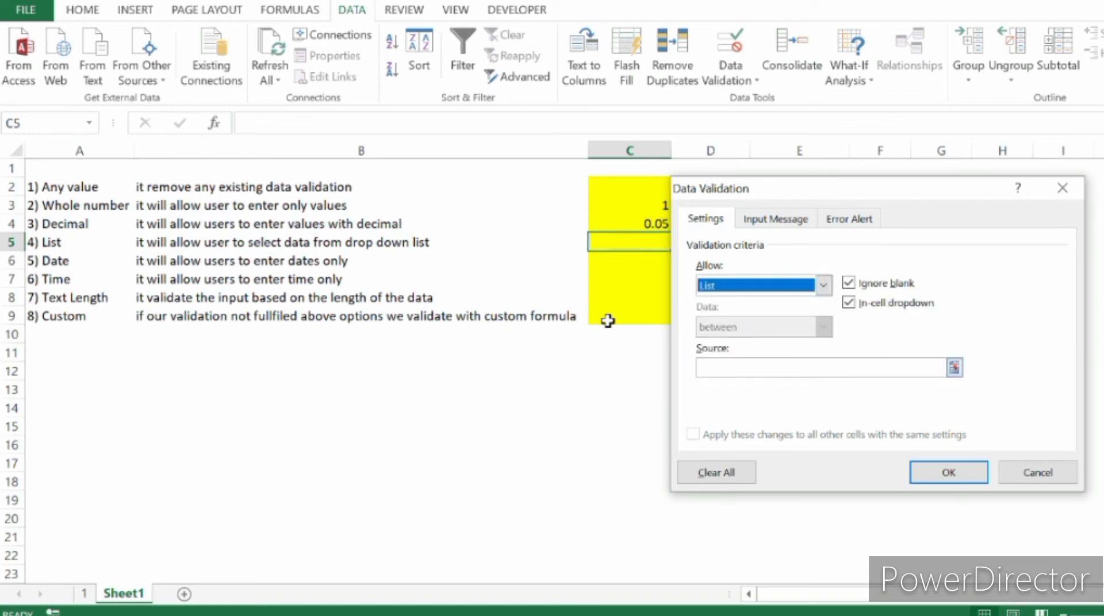
Enter YES, NO, MAYBE as the source of C5's list rule, and save the rule.
left_click(817, 367)
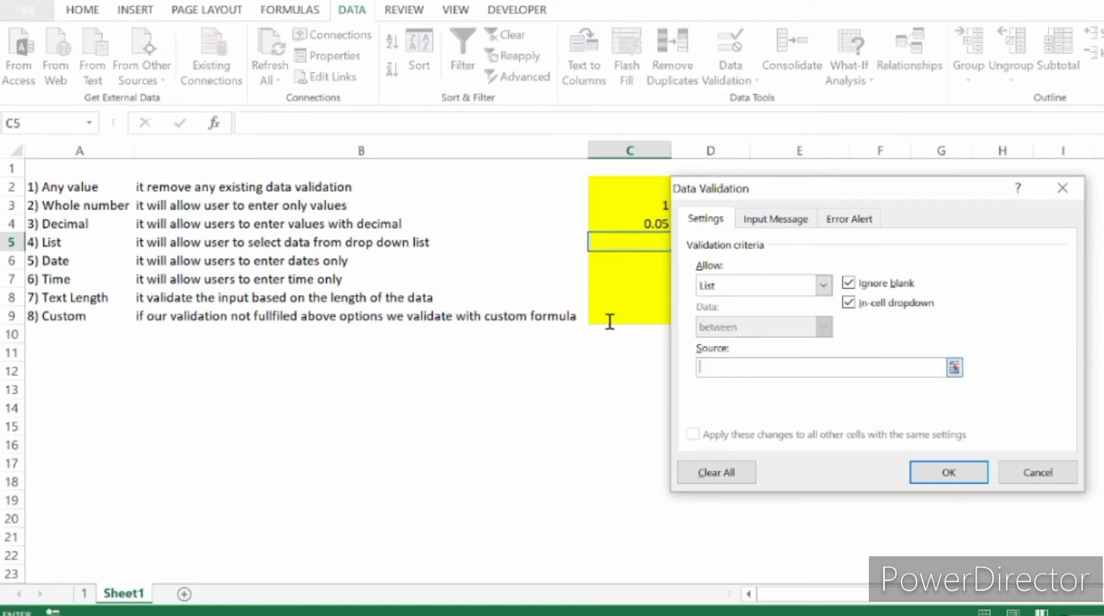
type("YES, NO, MAYBE")
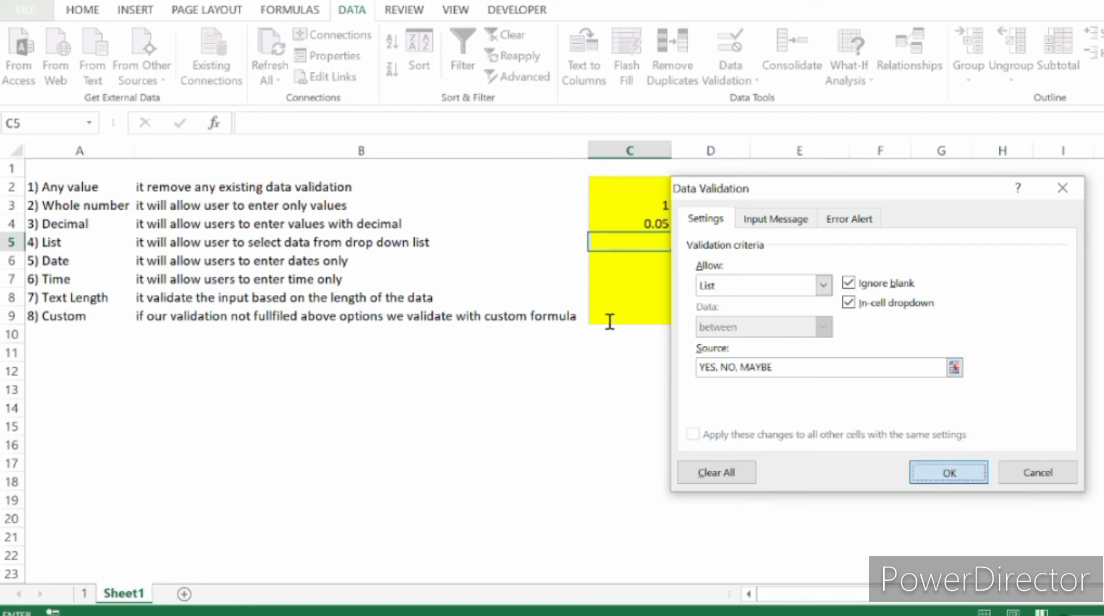
key("Return")
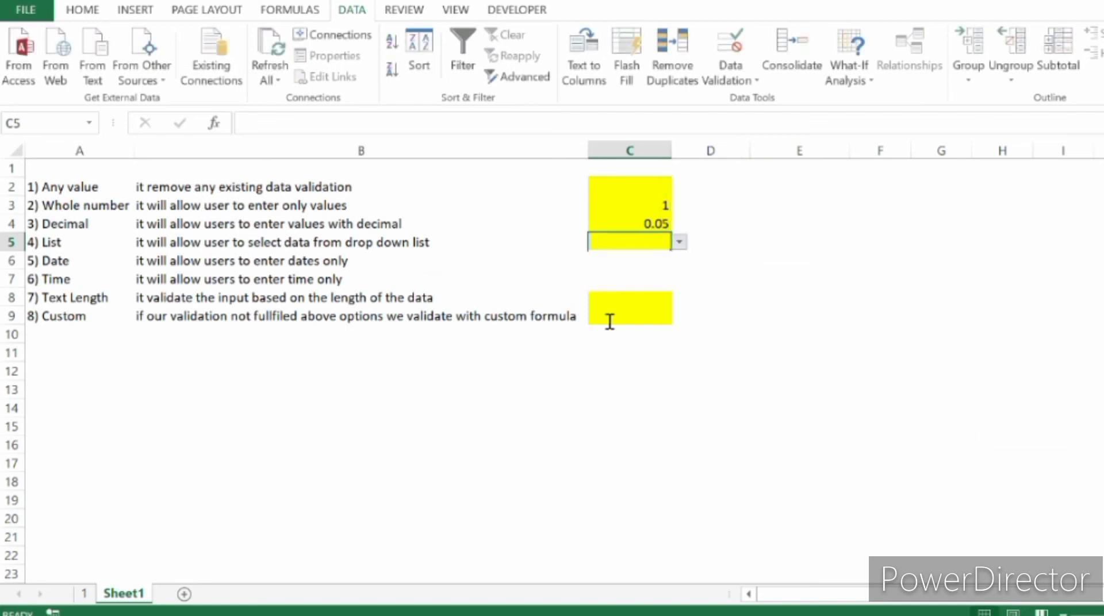
Try the choices in C5's drop-down list one after another, ending with MAYBE in the cell.
key("alt+Down")
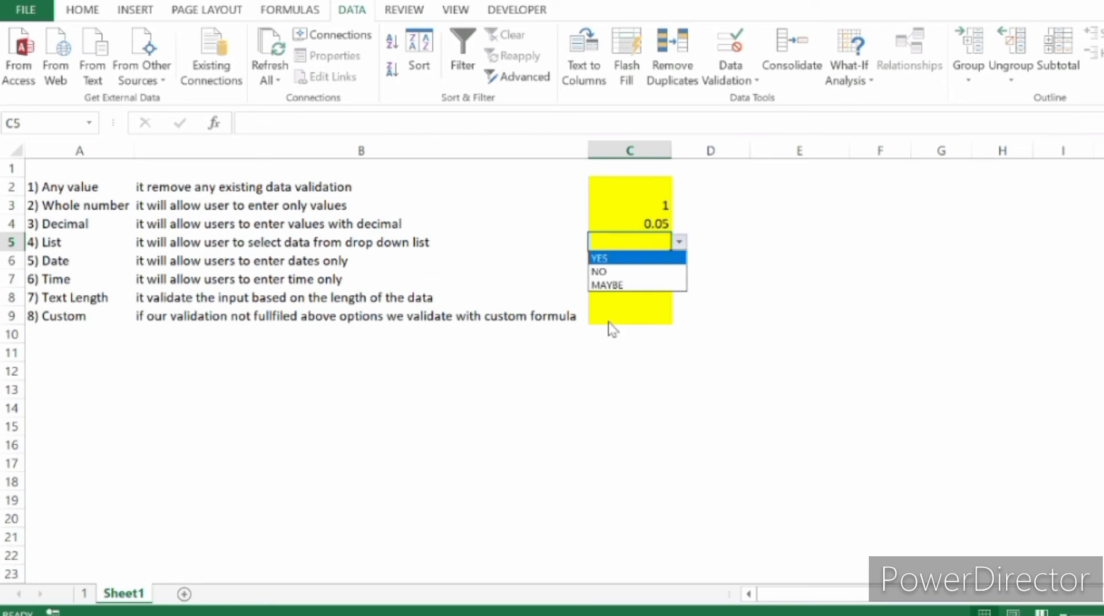
key("Return")
key("alt+Down")
key("Down")
key("Return")
key("alt+Down")
key("Up")
key("Down")
key("Down")
key("Return")
Test C5's list rule by trying sdfsdf, and cancel the entry.
key("Down")
key("Down")
key("Up")
key("Up")
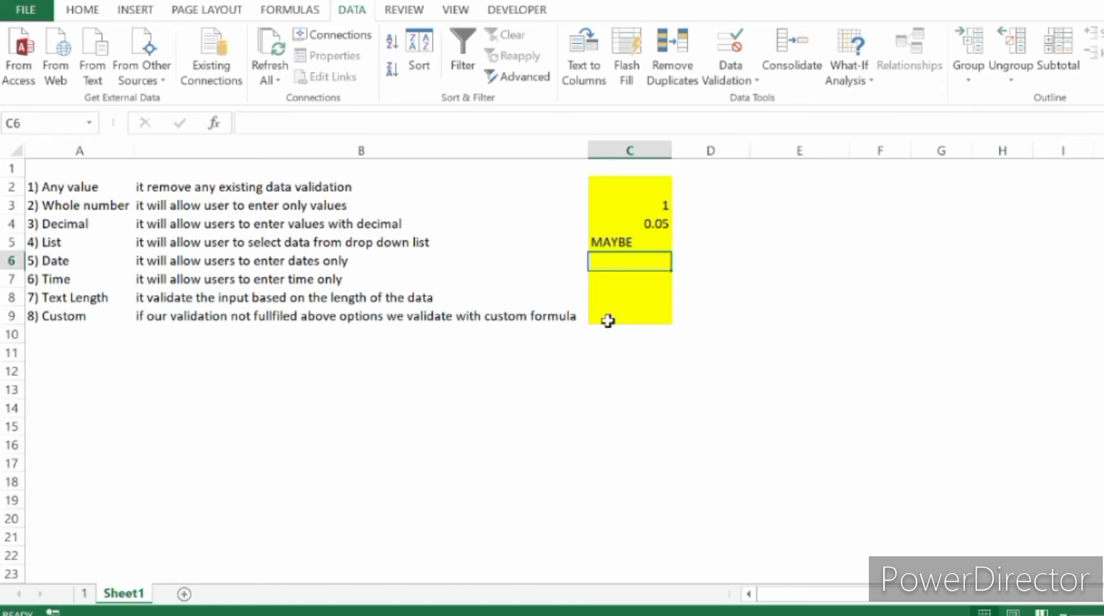
type("sdfsdf")
key("Return")
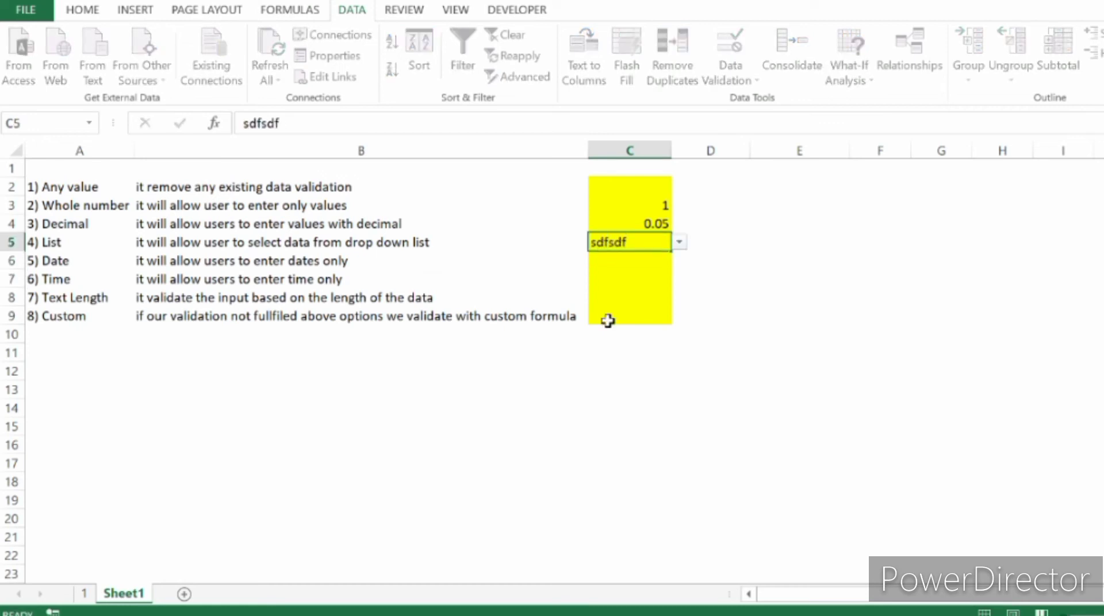
key("Escape")
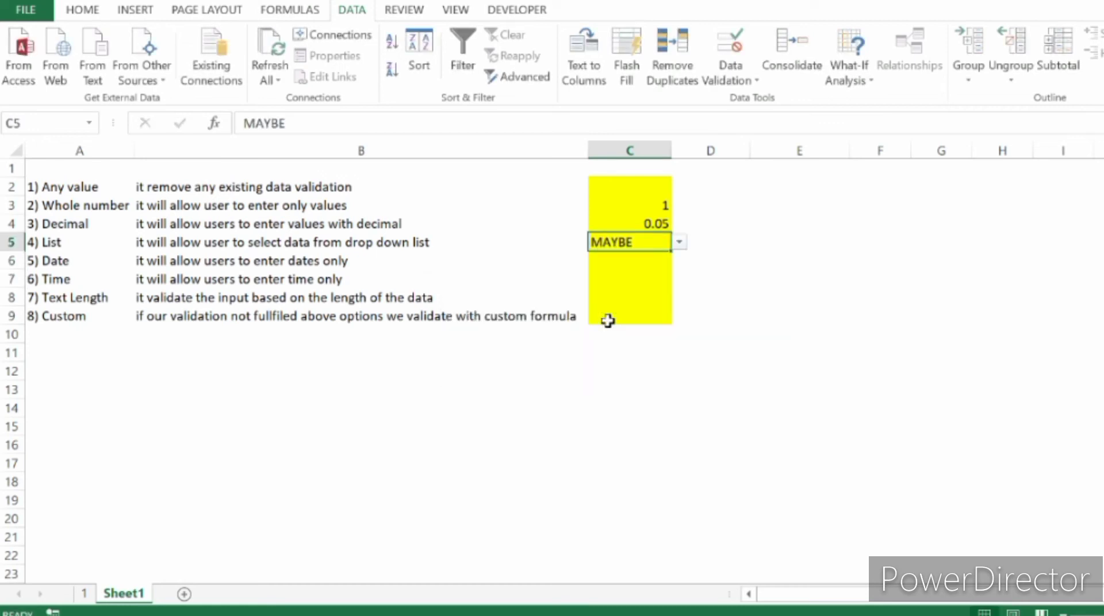
key("Return")
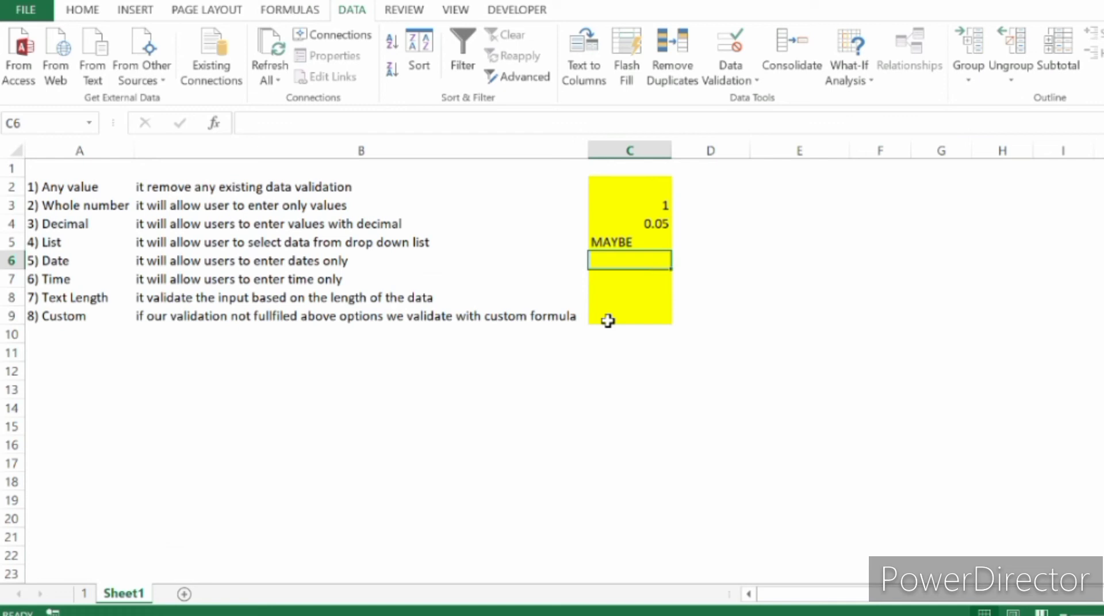
key("Up")
key("Up")
key("Up")
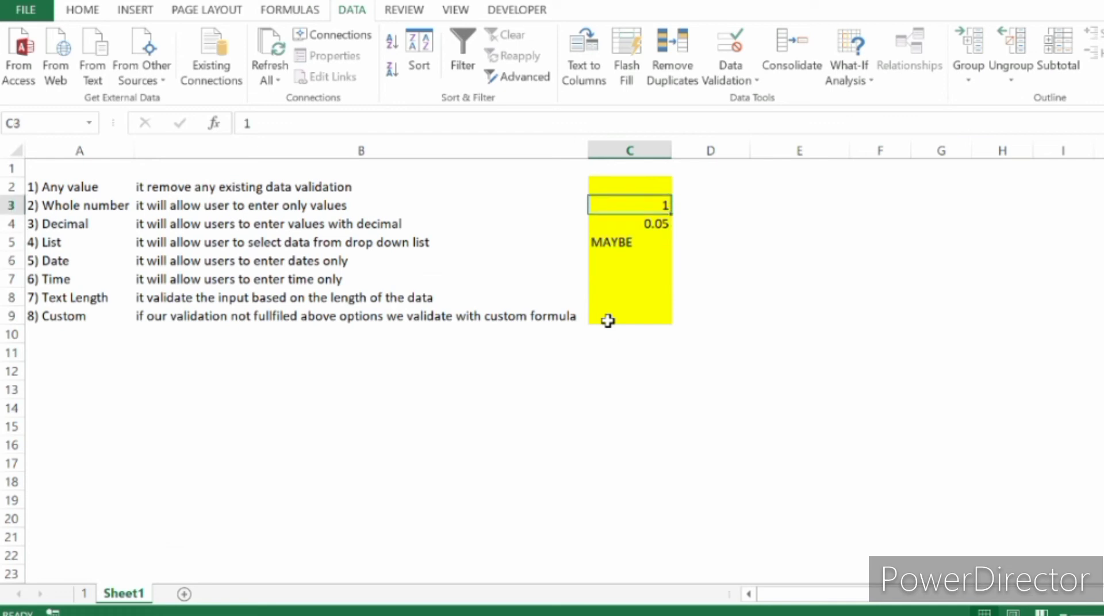
key("Down")
key("Down")
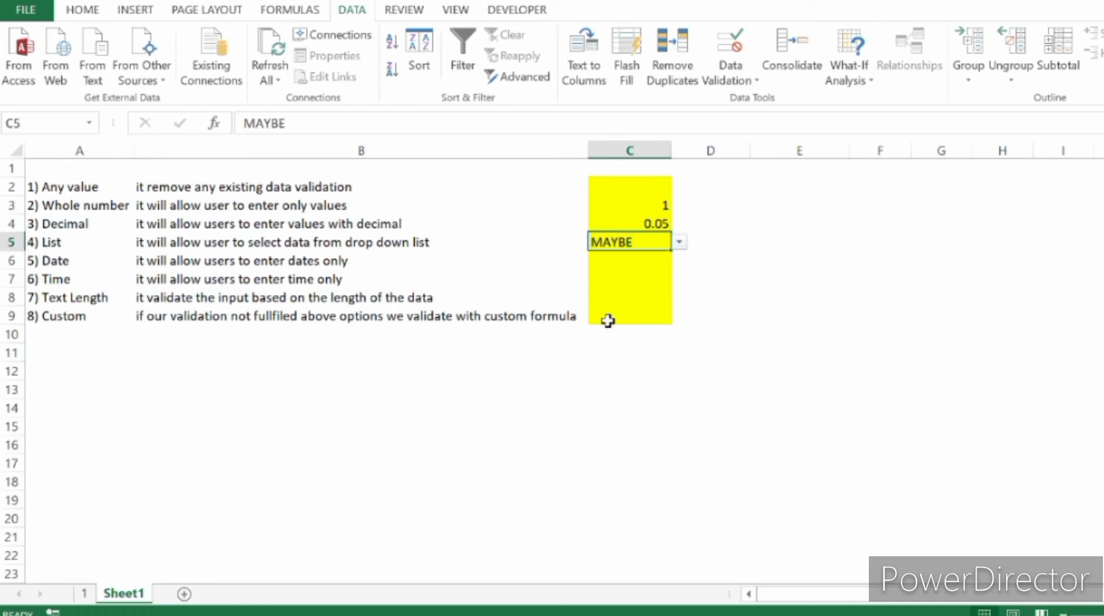
key("Down")
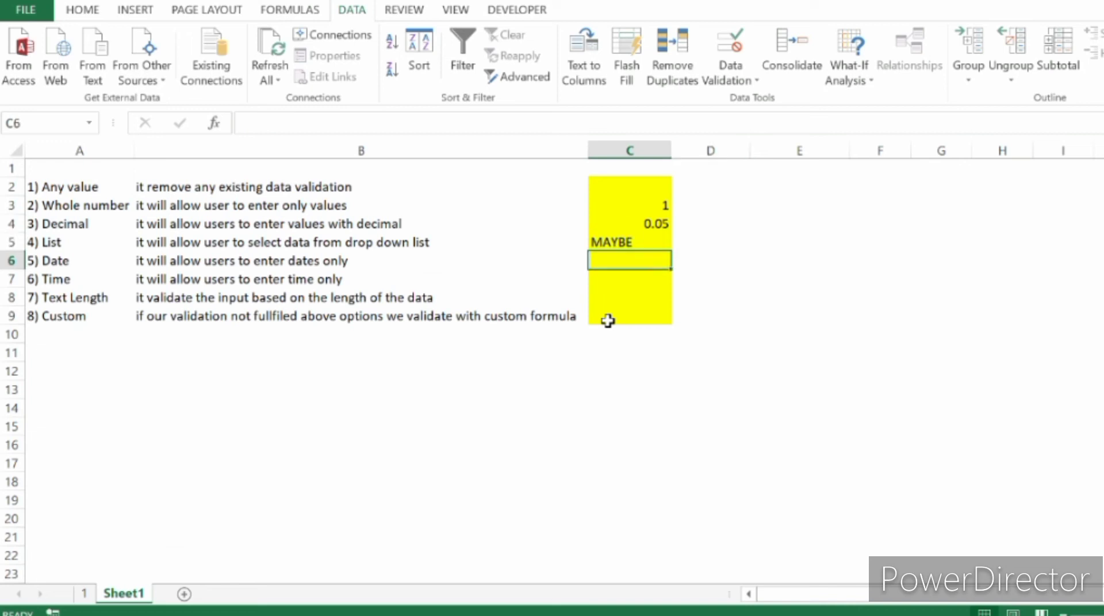
Open the data validation settings of cell C6 and set the allowed type to Date.
key("alt+a")
key("v")
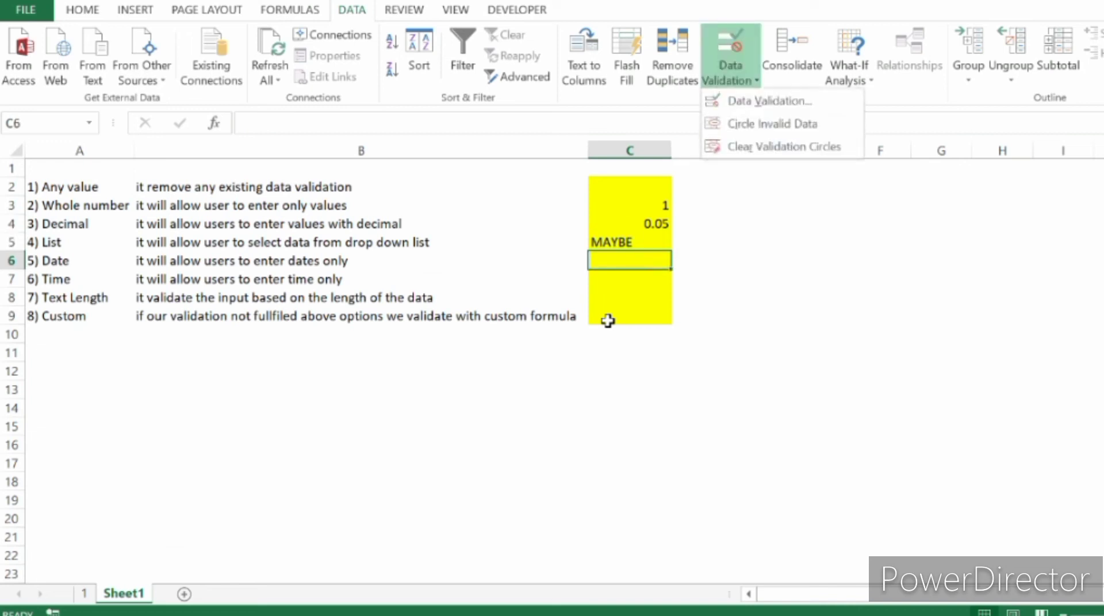
key("v")
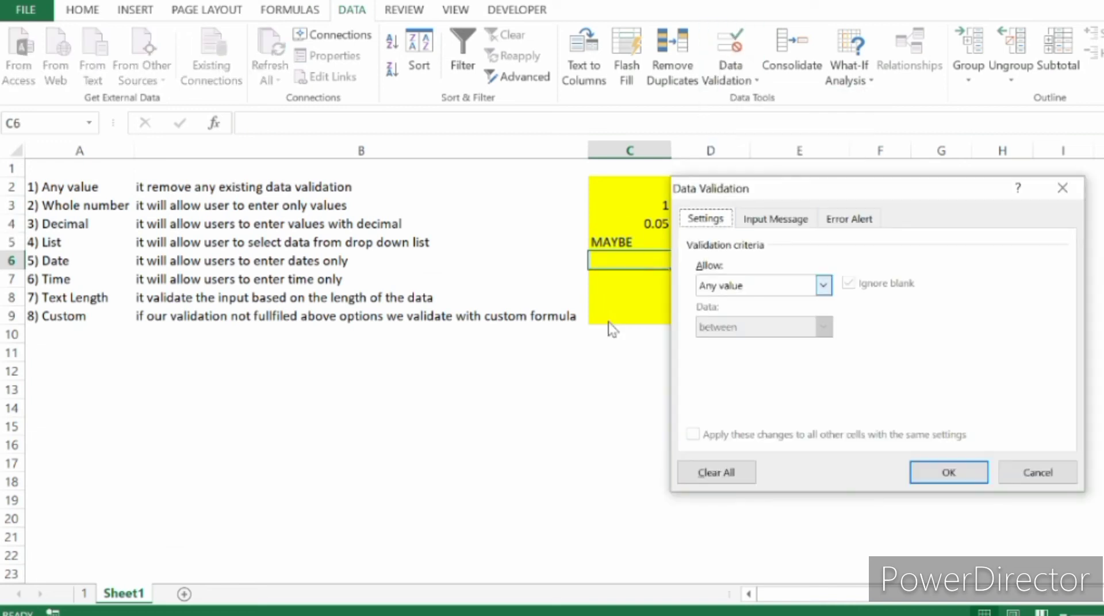
key("alt+Down")
key("Down")
key("Down")
key("Down")
key("Down")
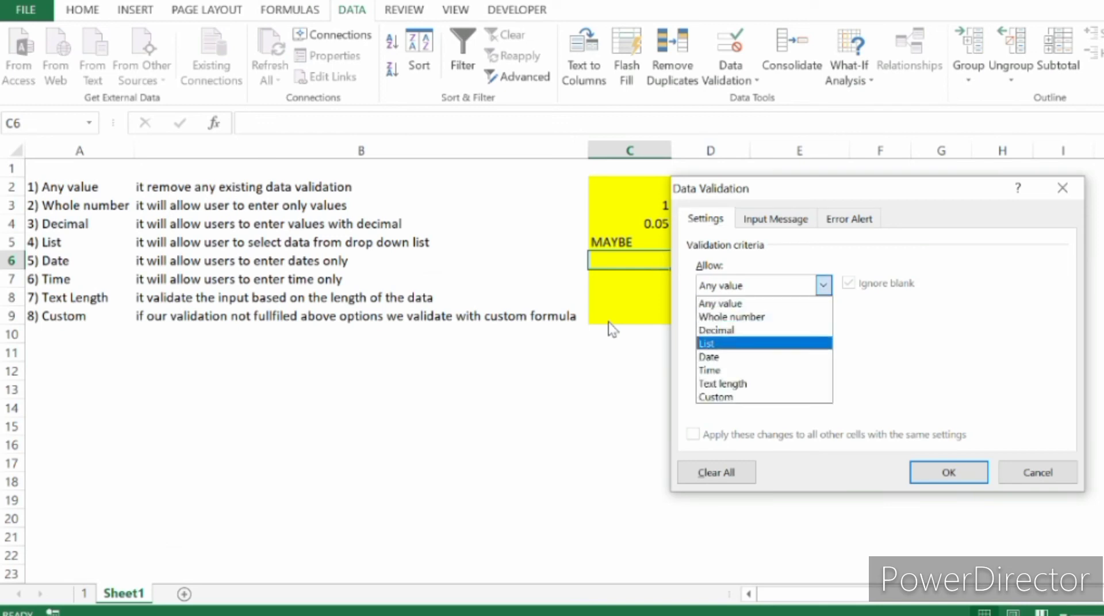
key("Return")
key("alt+d")
Review the comparison conditions available for C6's date rule, and close the settings without saving.
key("alt+Down")
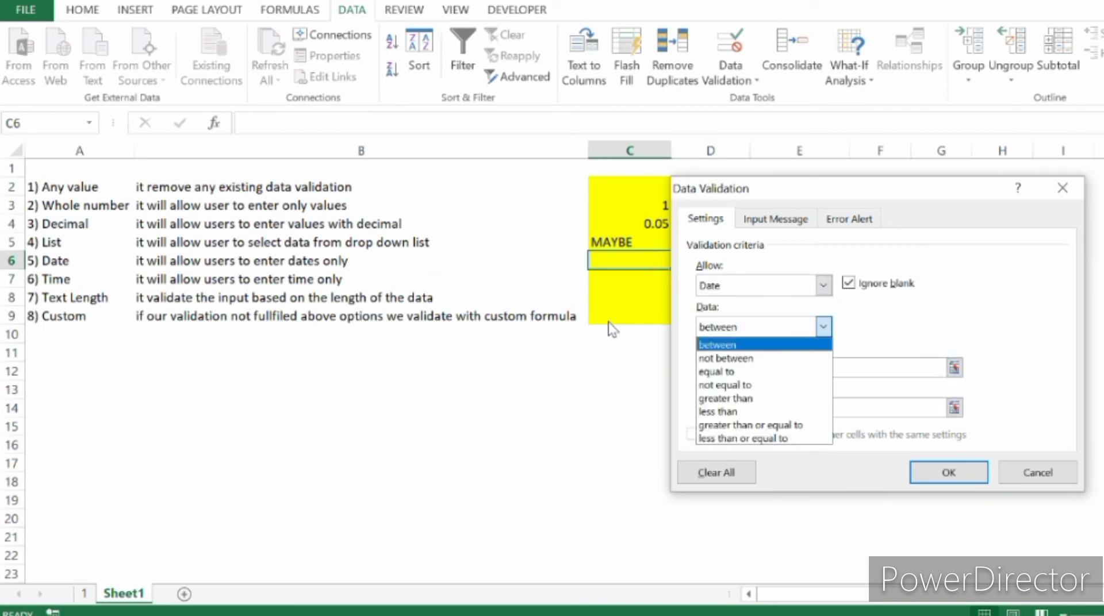
key("Down")
key("Down")
key("Down")
key("Down")
key("Down")
key("Down")
key("Down")
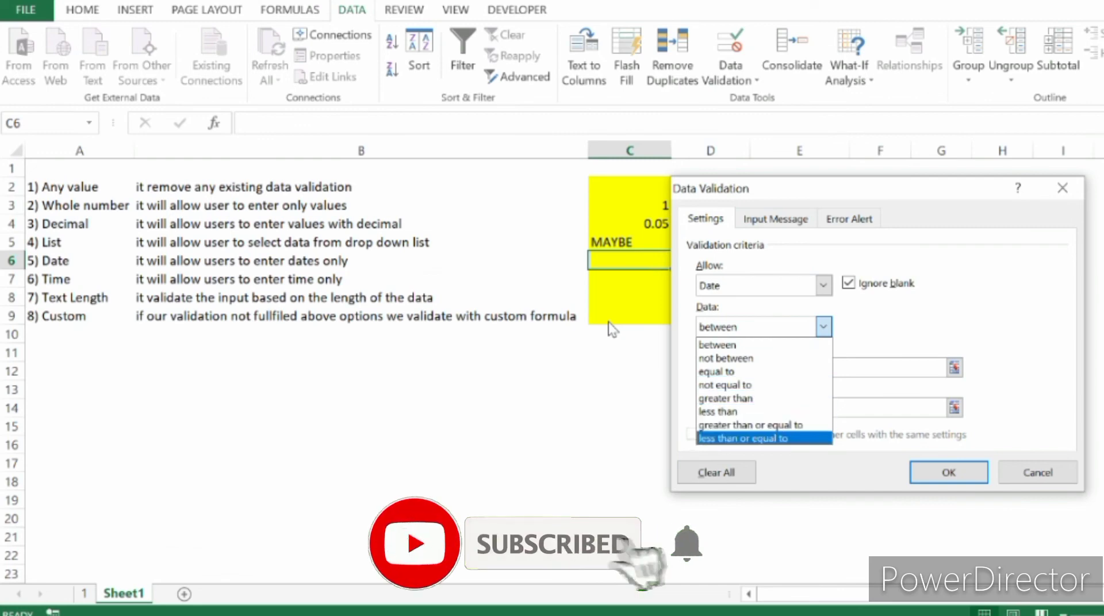
key("Up")
key("Up")
key("Up")
key("Up")
key("Up")
key("Up")
key("Up")
key("Down")
key("Down")
key("Down")
key("Down")
key("Down")
key("Down")
key("Down")
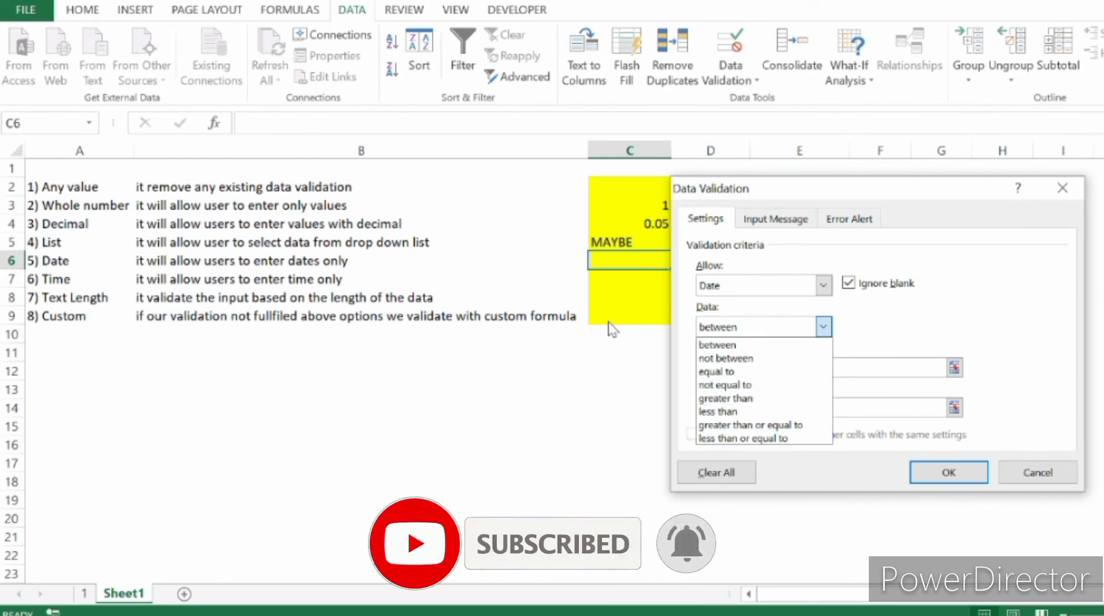
left_click(823, 327)
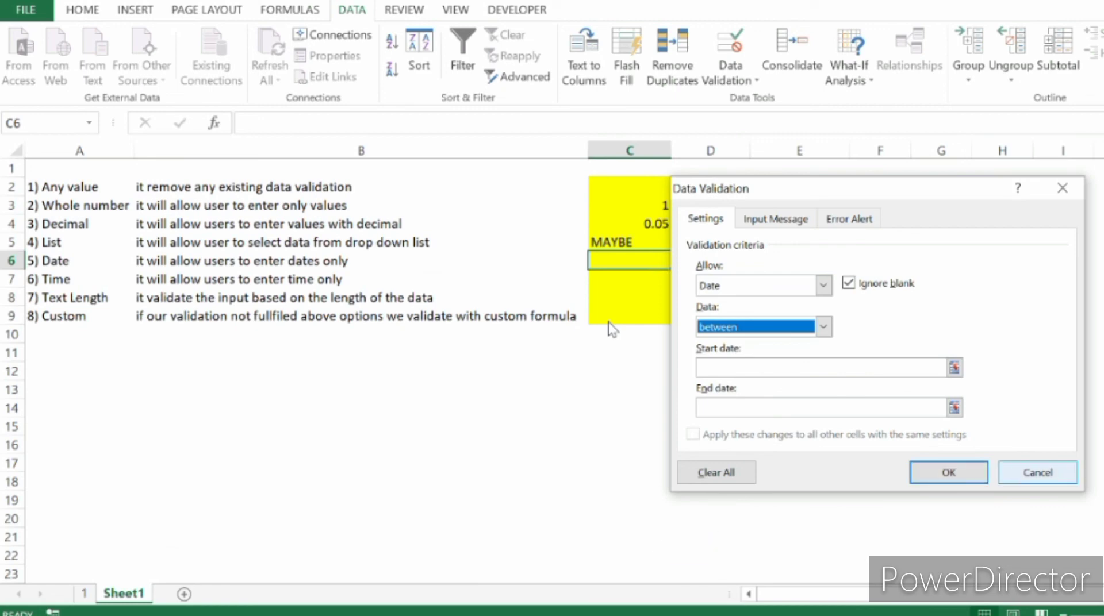
left_click(1037, 473)
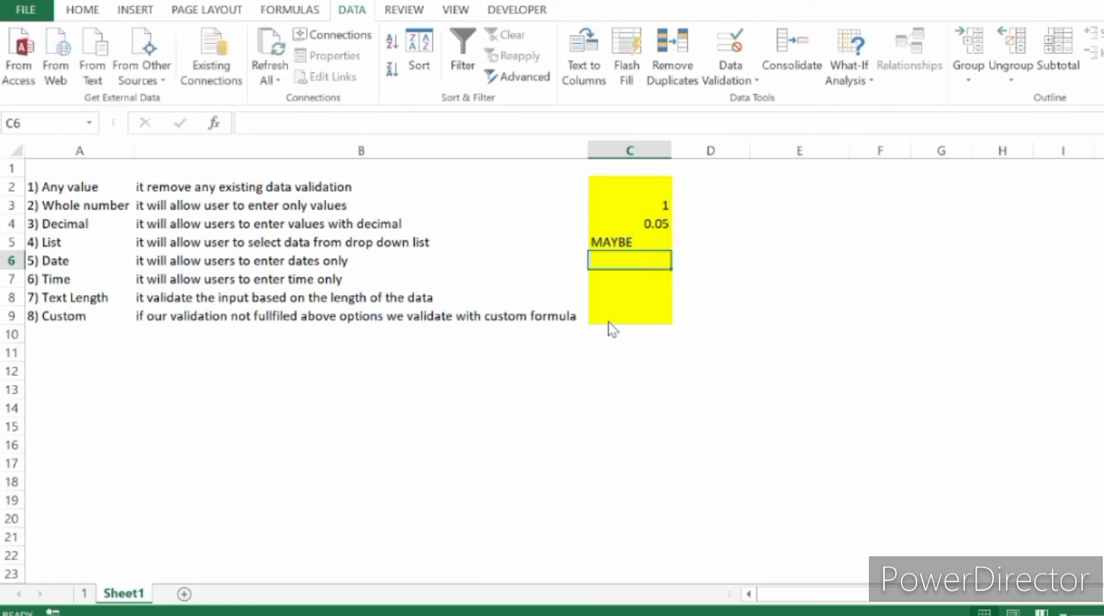
Examine the Time validation type and its description in row 7.
key("Down")
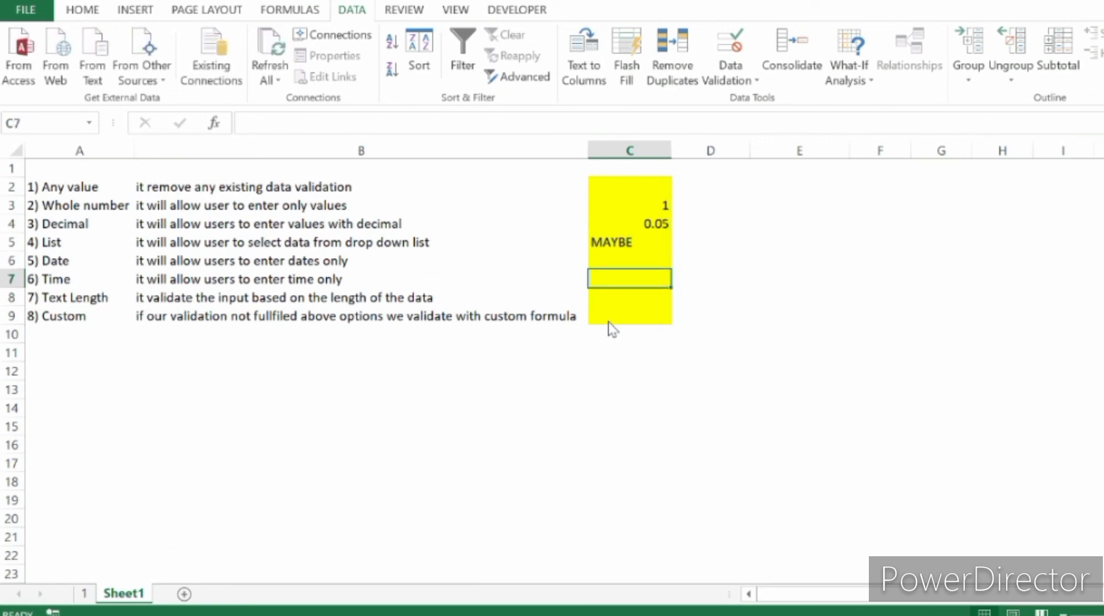
key("Left")
key("Left")
key("Right")
key("Right")
key("Left")
key("Left")
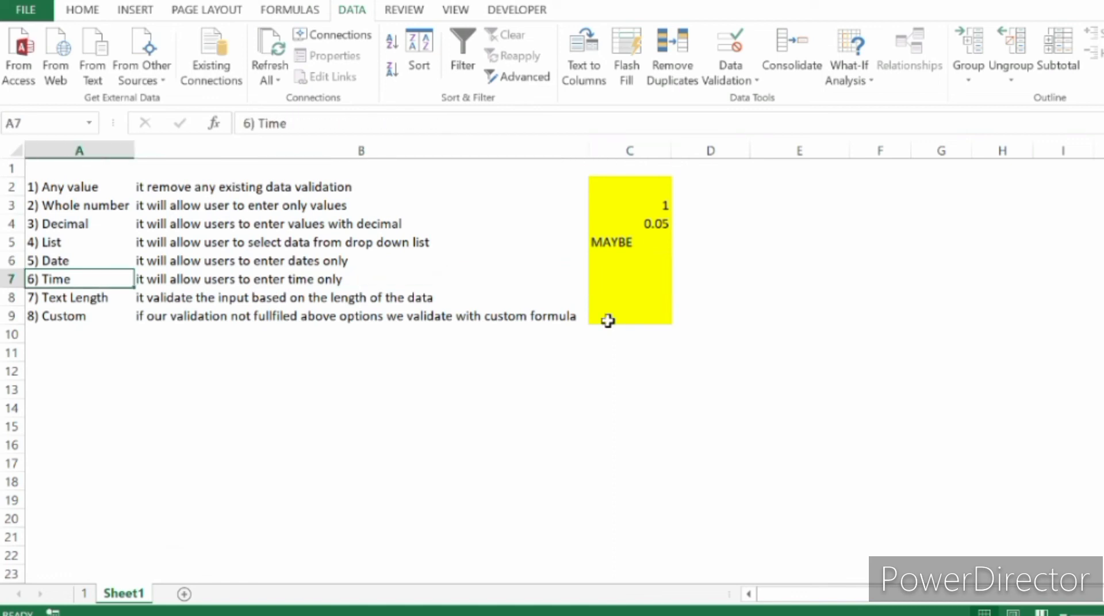
key("Right")
key("Right")
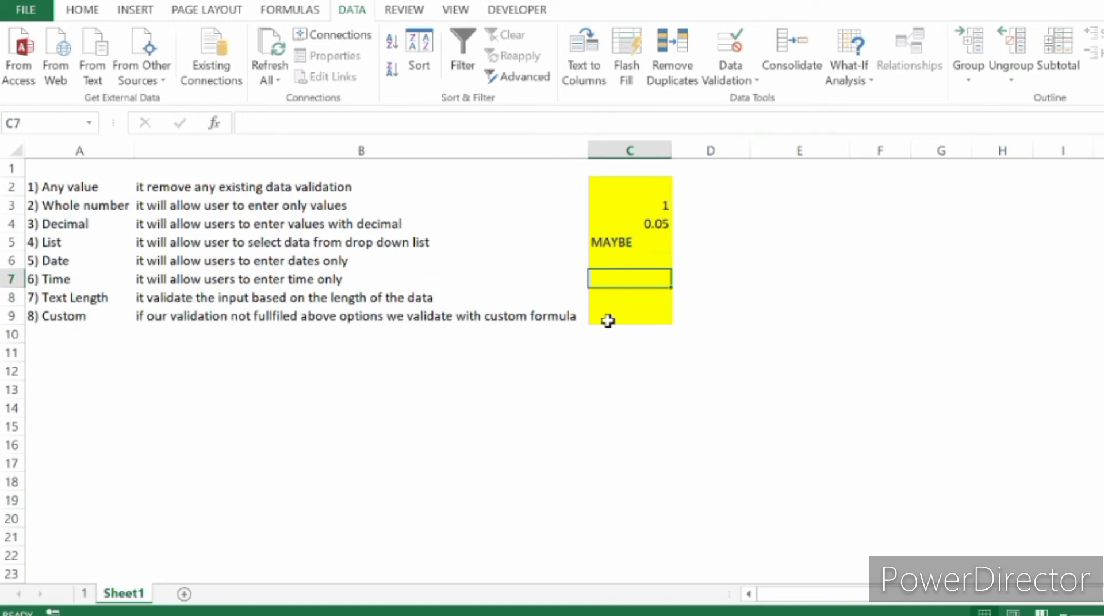
Examine the Text Length validation type and its description in row 8.
key("Down")
key("Left")
key("Left")
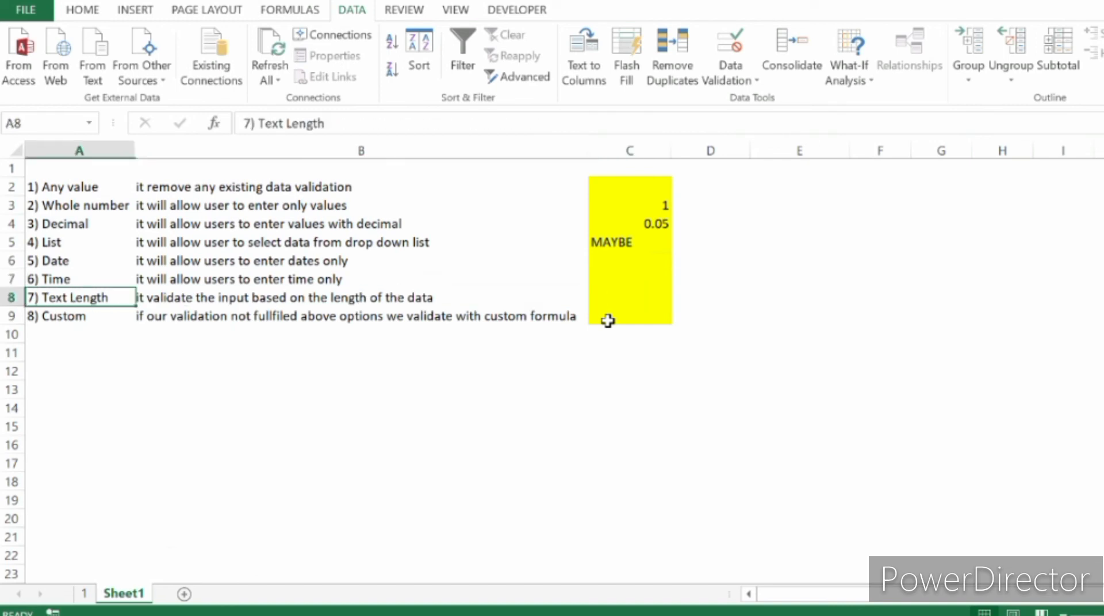
key("Right")
key("Right")
key("Right")
key("Left")
key("Left")
key("Left")
key("Right")
key("Right")
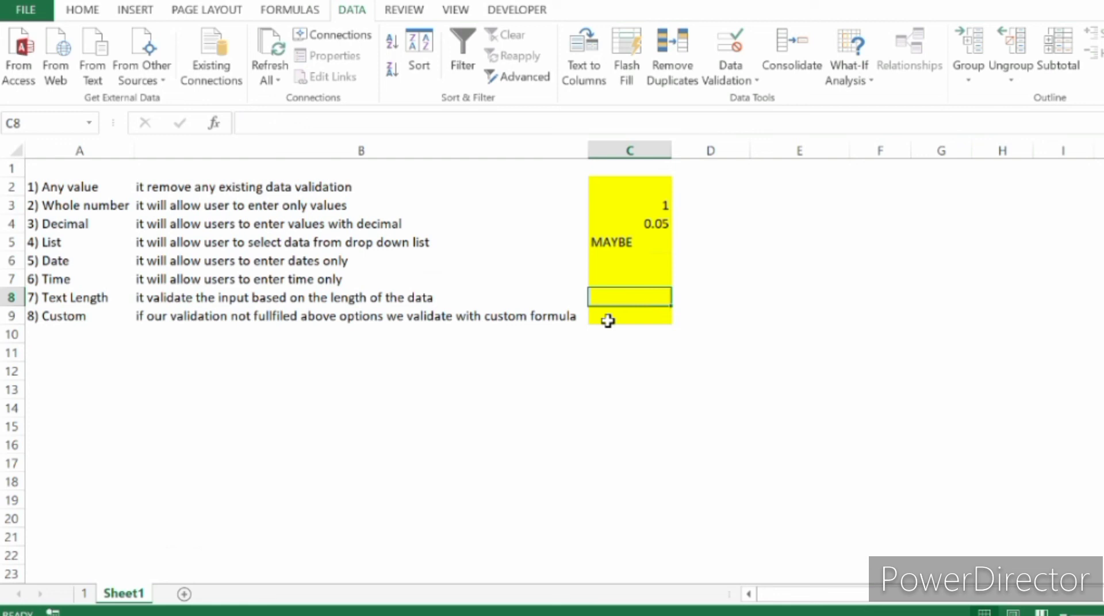
Open the data validation settings of cell C8 and set the allowed type to Text length.
key("alt+a")
key("v")
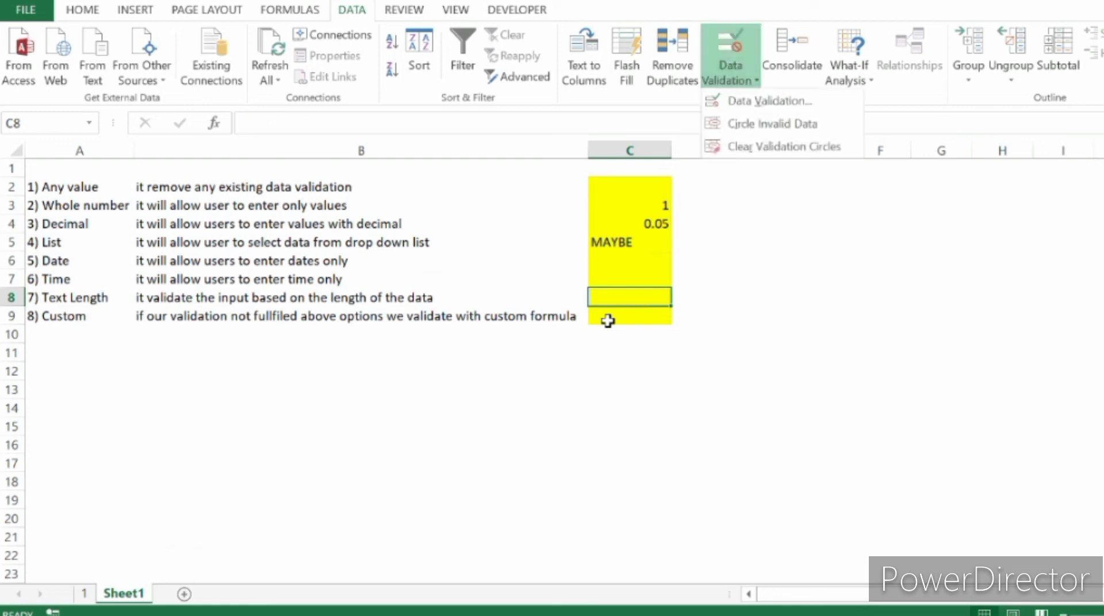
key("v")
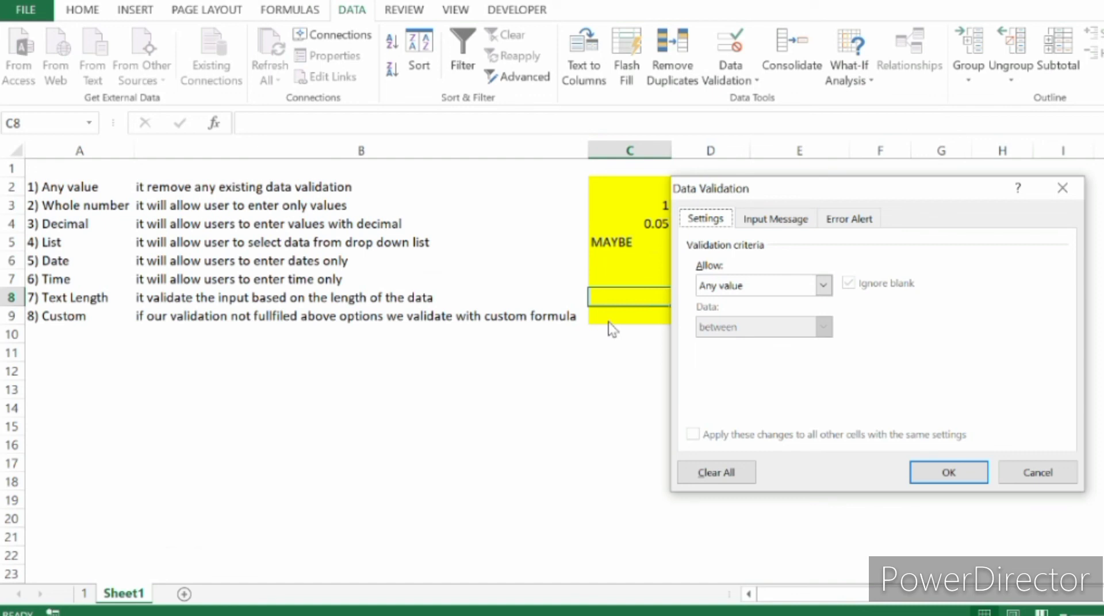
key("alt+Down")
key("End")
key("Up")
key("Return")
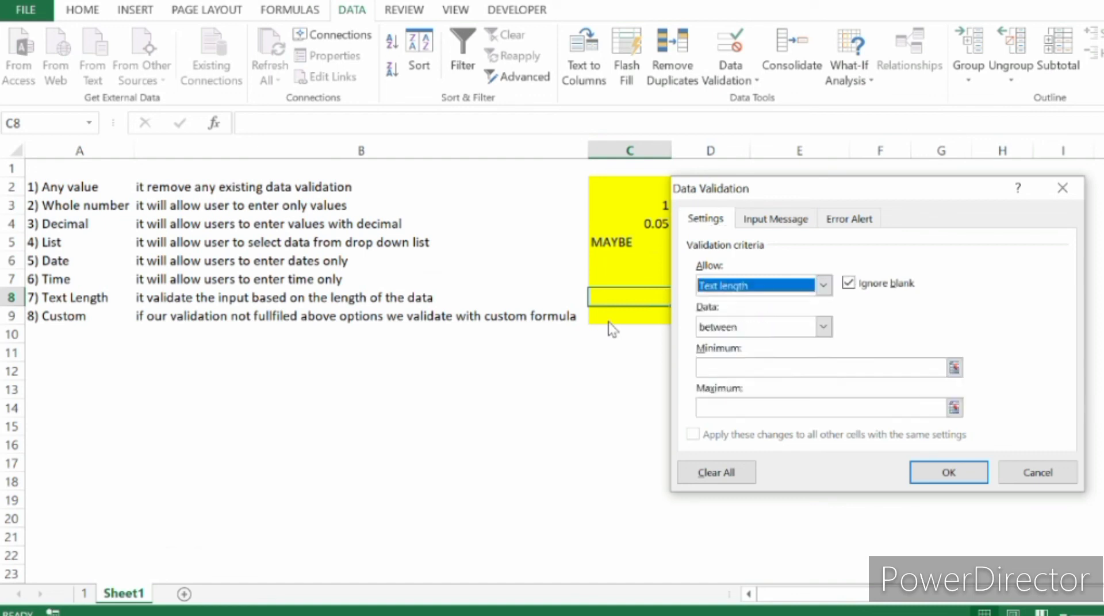
Set C8's text length condition to less than with a maximum of 5, and apply the rule.
key("Tab")
key("Tab")
key("alt+Down")
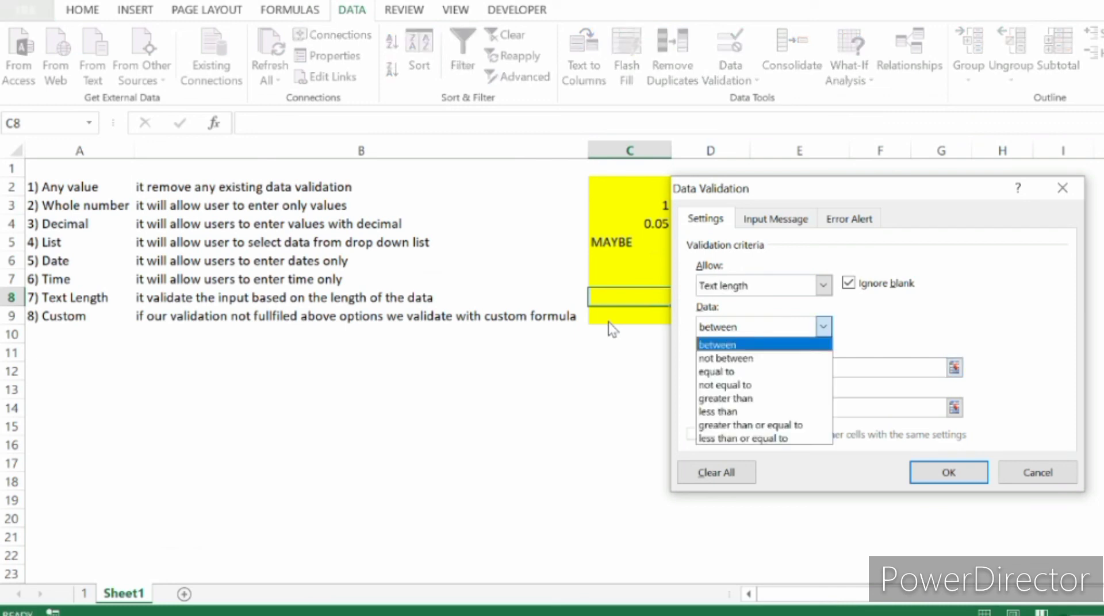
key("Down")
key("Down")
key("Down")
key("Down")
key("Down")
key("Up")
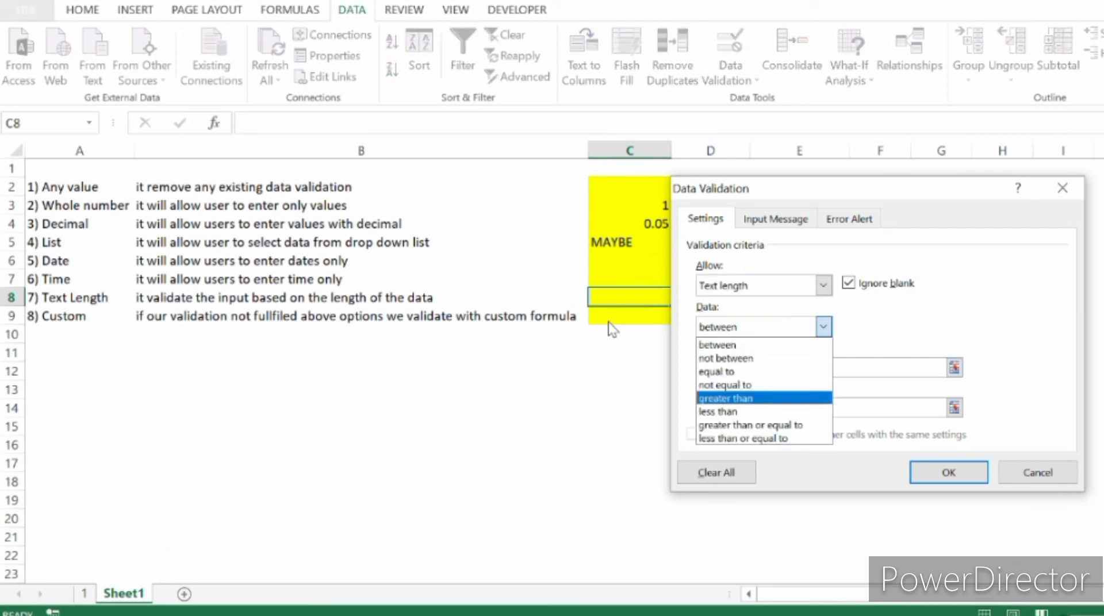
key("Down")
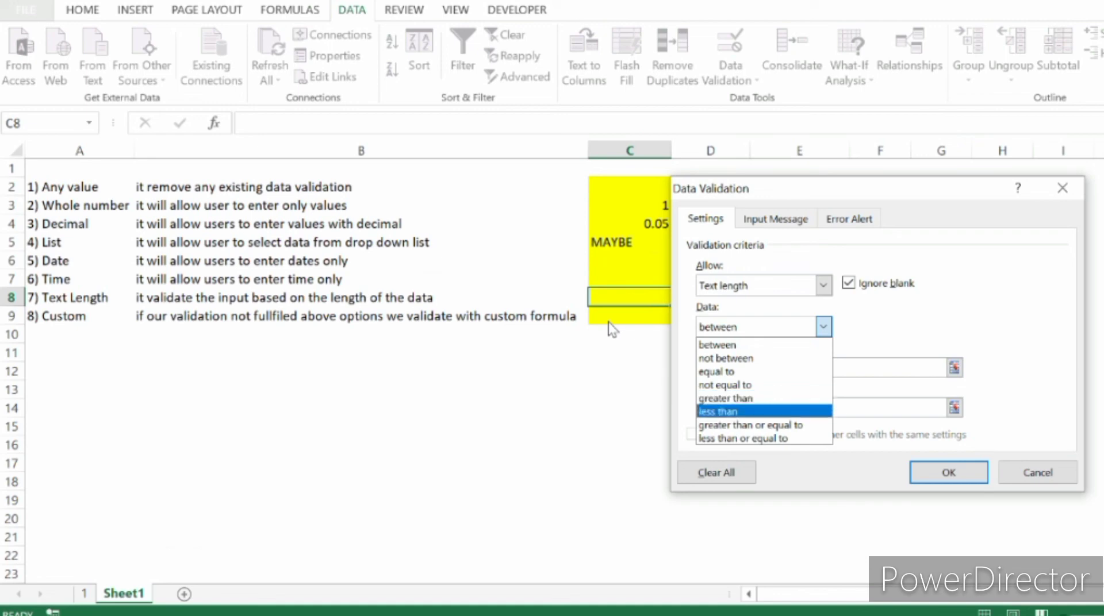
key("Return")
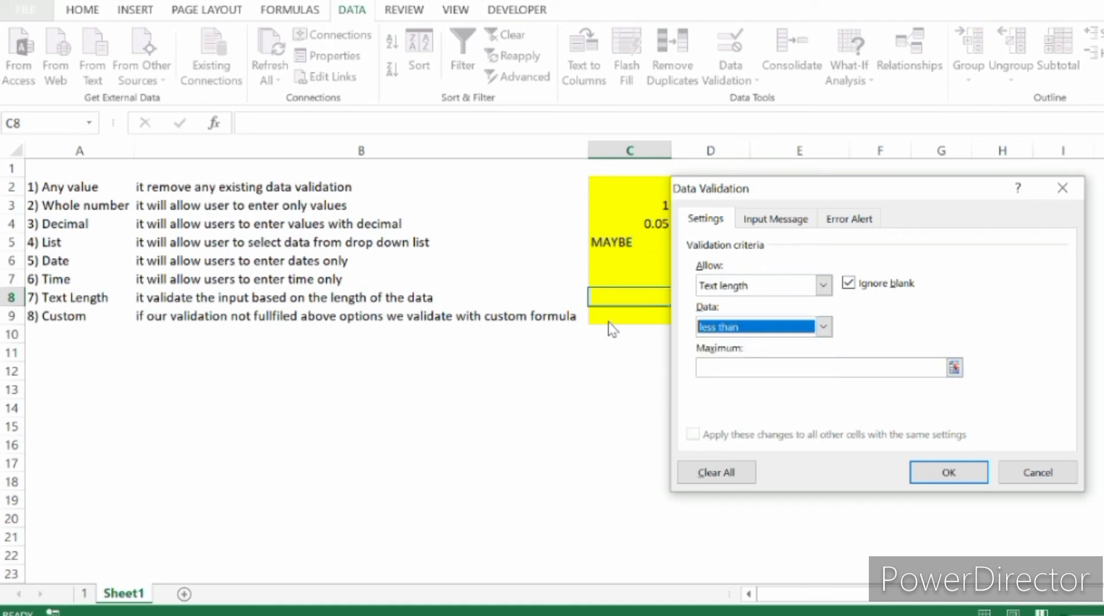
key("Tab")
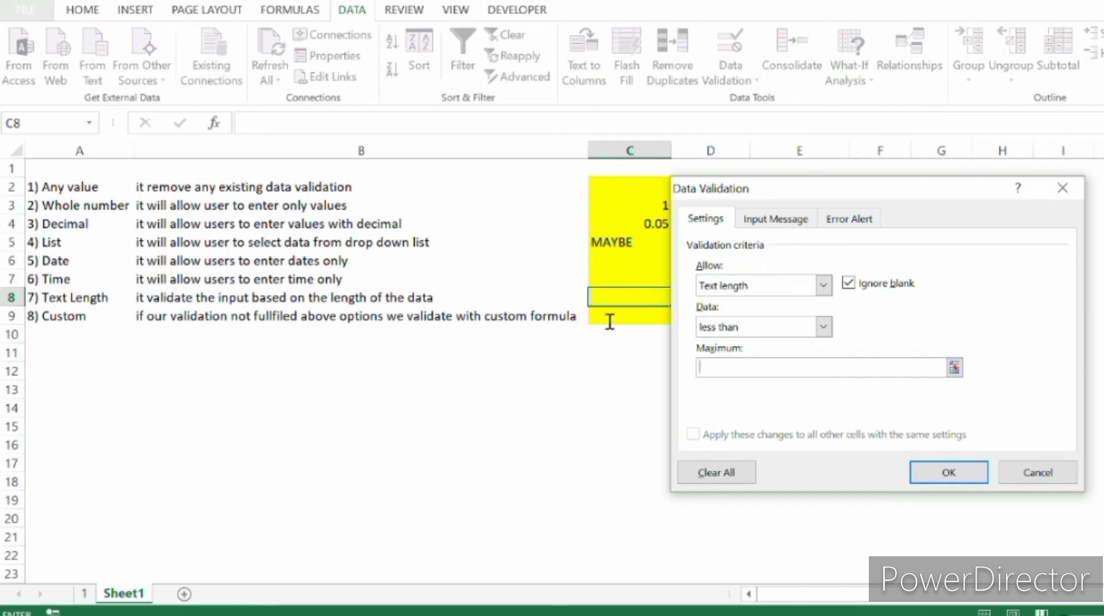
type("5")
key("Return")
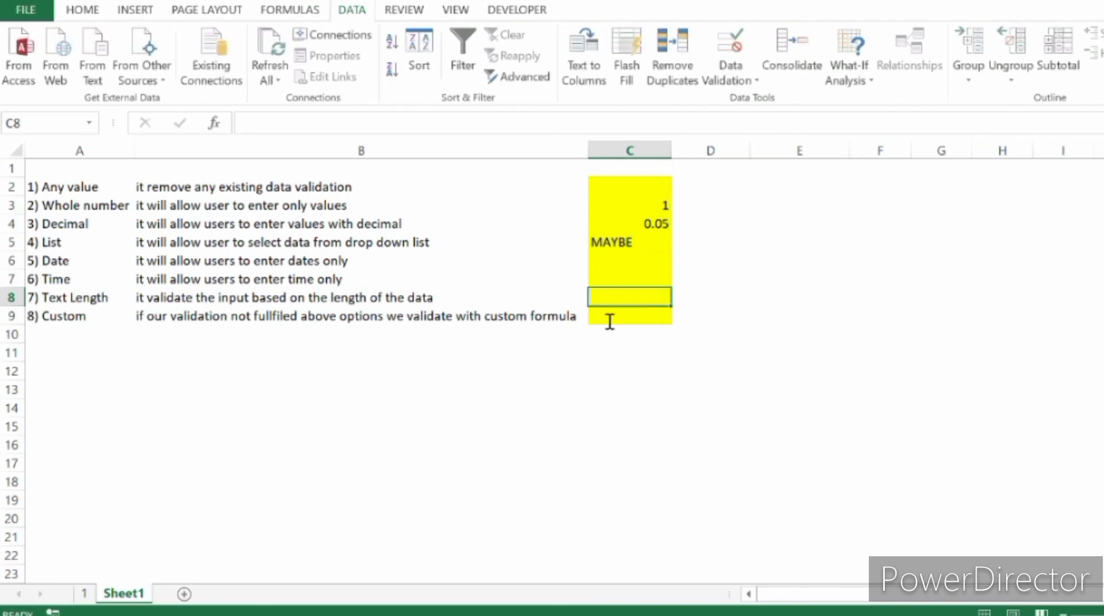
Test the text length rule in C8 by trying 12345 and entering 1.
type("12345")
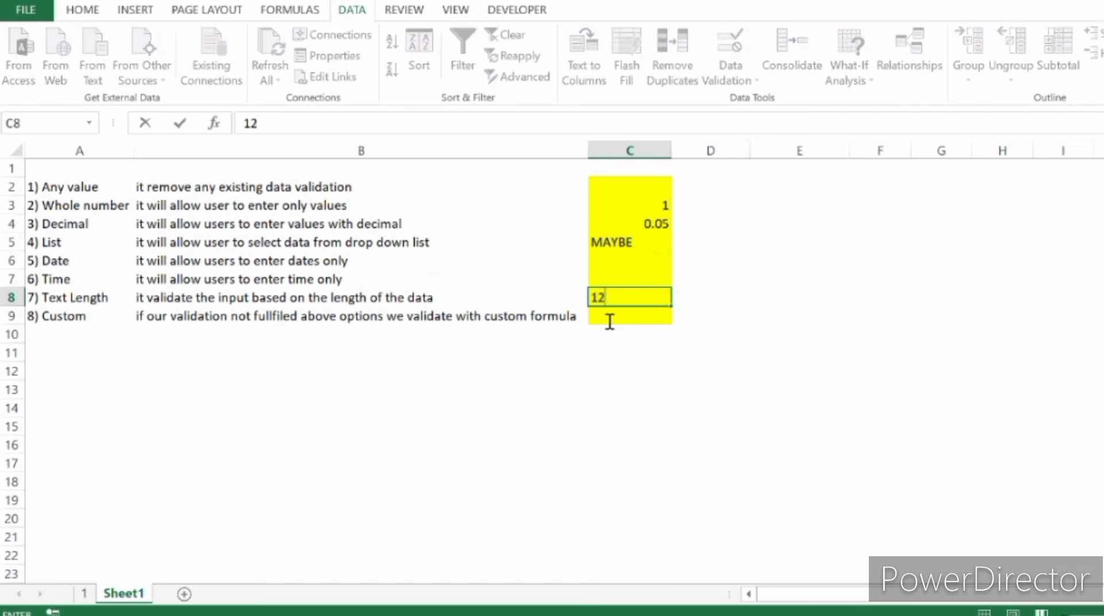
key("Return")
key("Return")
type("1")
key("Return")
key("Up")
Try 12345 in C8 again, and enter 1234 in its place.
type("1")
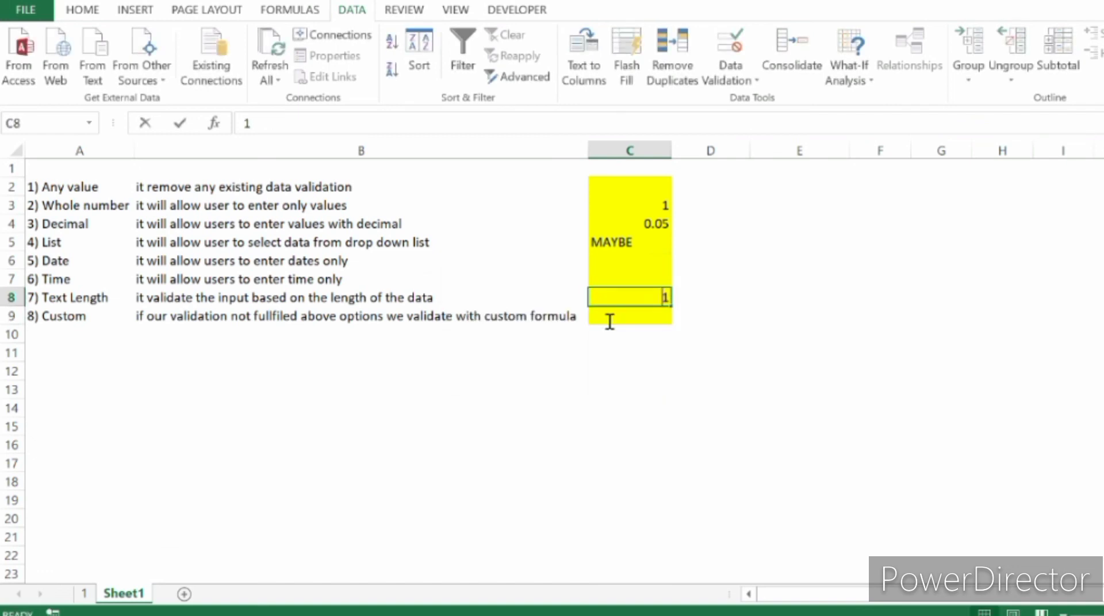
type("2345")
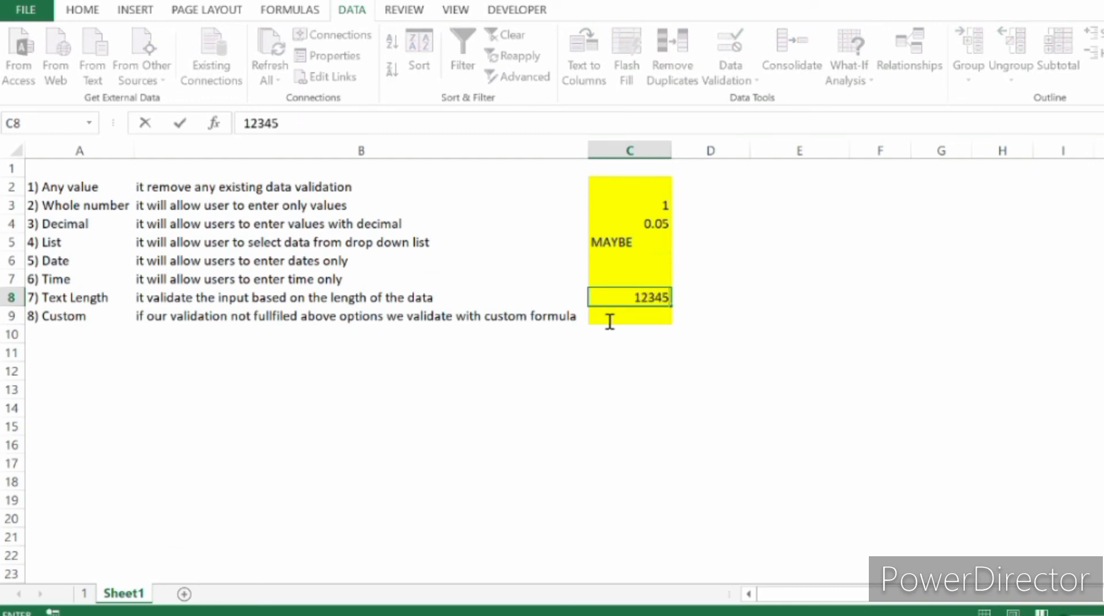
key("Return")
key("Return")
type("1234")
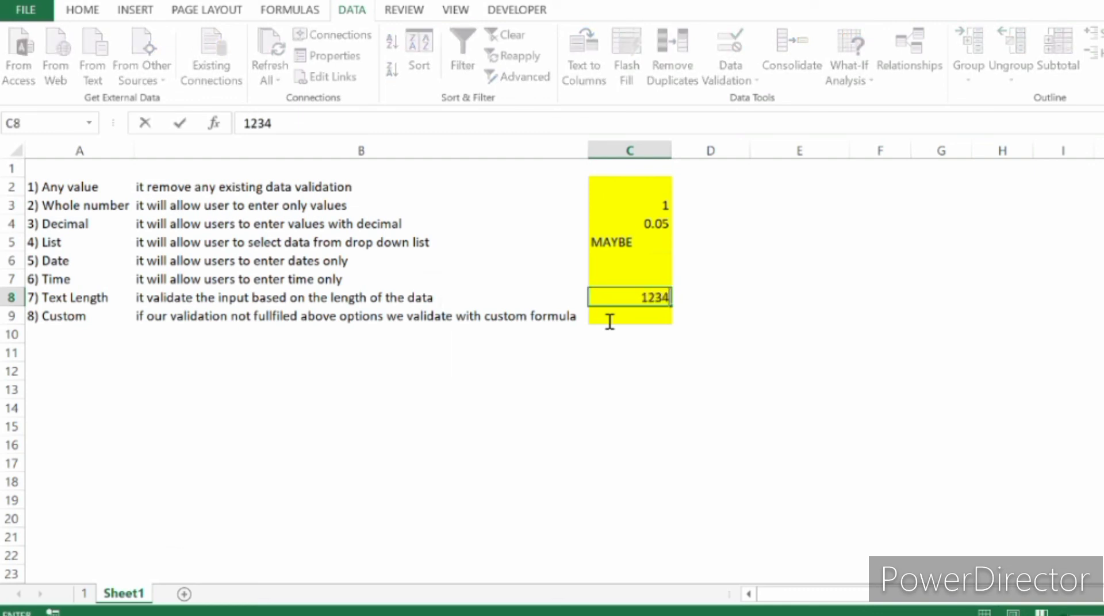
key("Return")
key("Up")
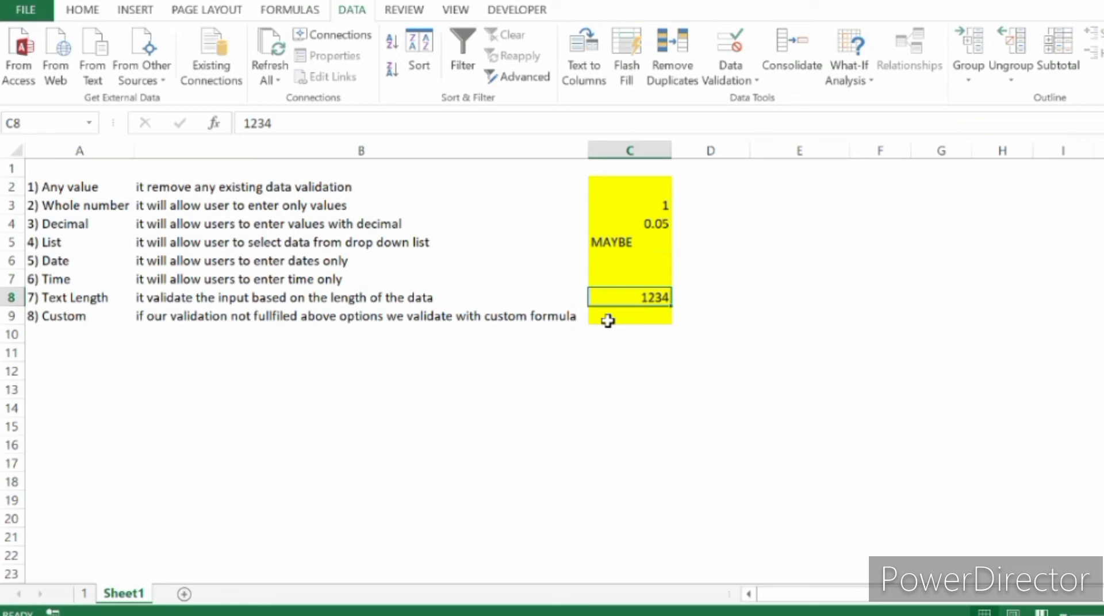
Try to replace the value in C8 with 12345, and cancel the entry.
type("12345")
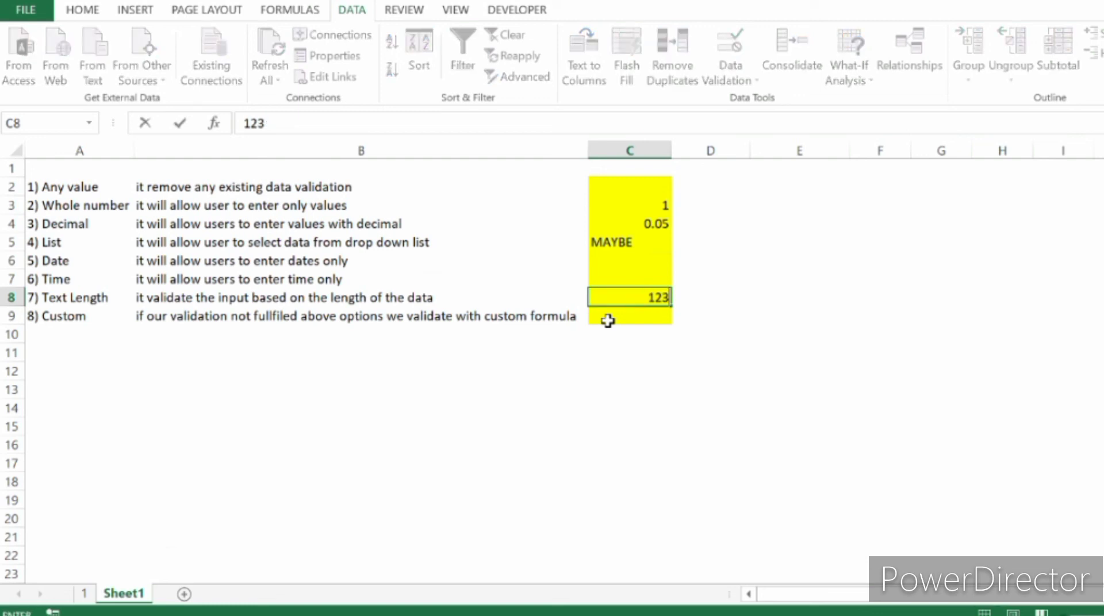
key("Return")
key("Escape")
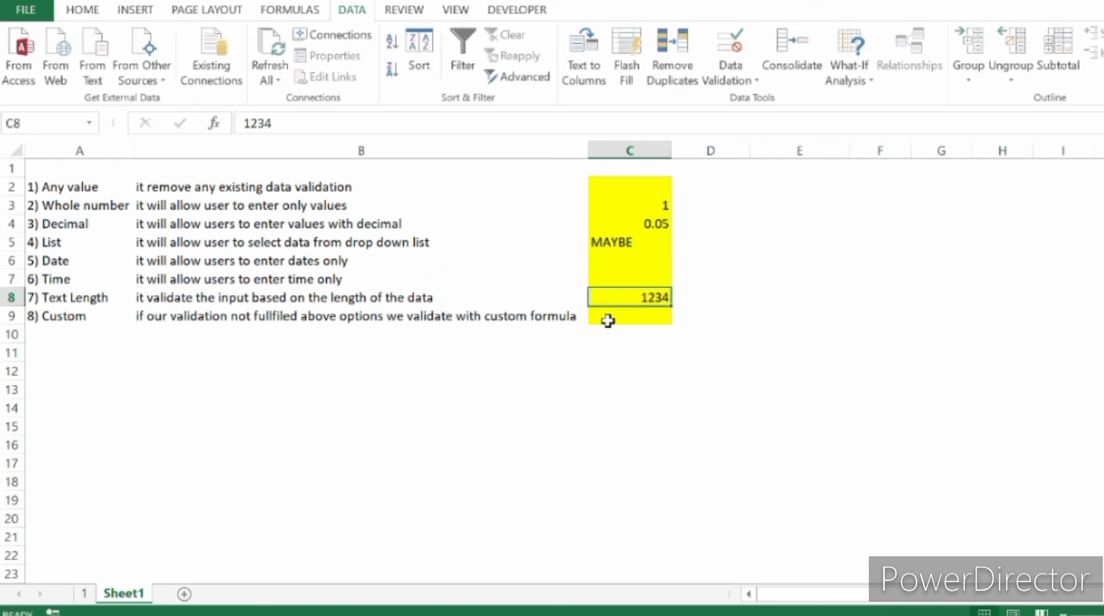
Examine the Custom validation type and its description in row 9.
key("Down")
key("Left")
key("Left")
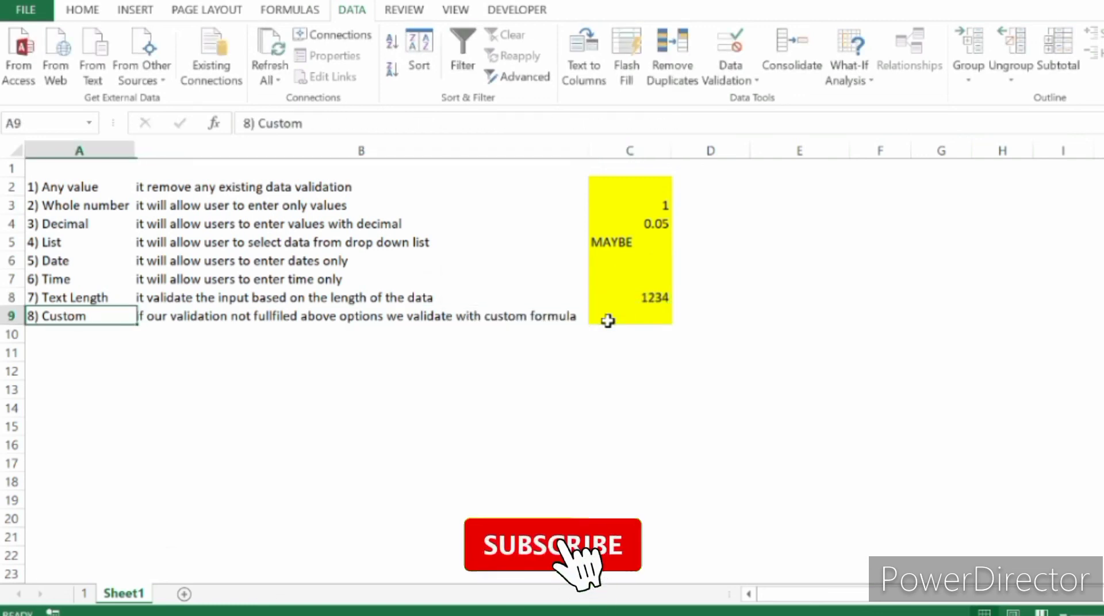
key("Right")
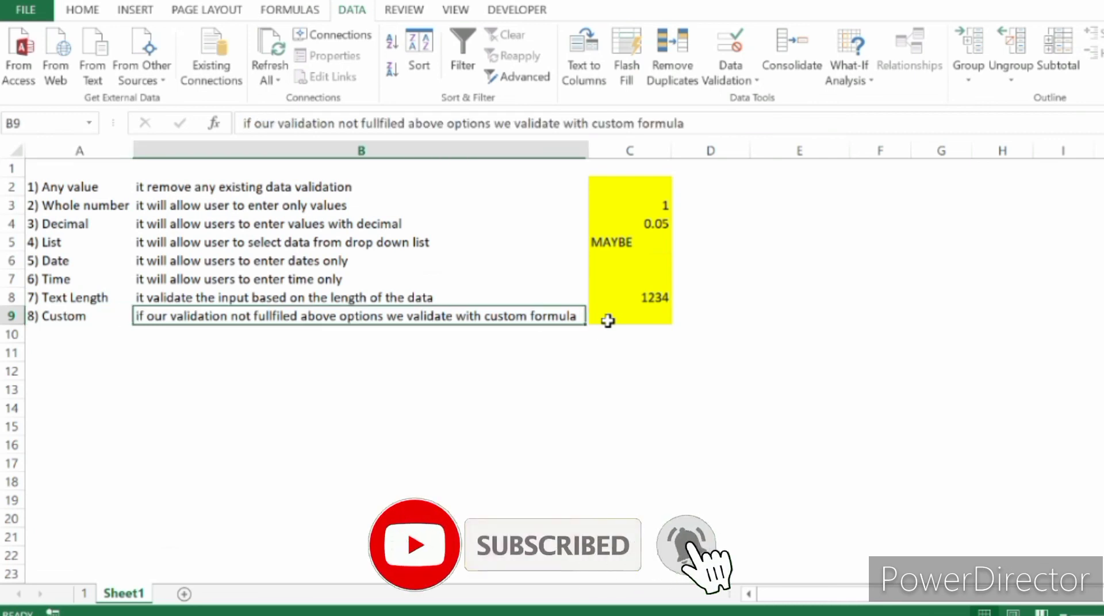
Review the descriptions of the validation types above in column B and return to the Custom row.
key("Up")
key("Up")
key("Up")
key("Up")
key("Up")
key("Up")
key("Up")
key("Up")
key("Down")
key("Down")
key("Down")
key("Down")
key("Down")
key("Down")
key("Down")
key("Down")
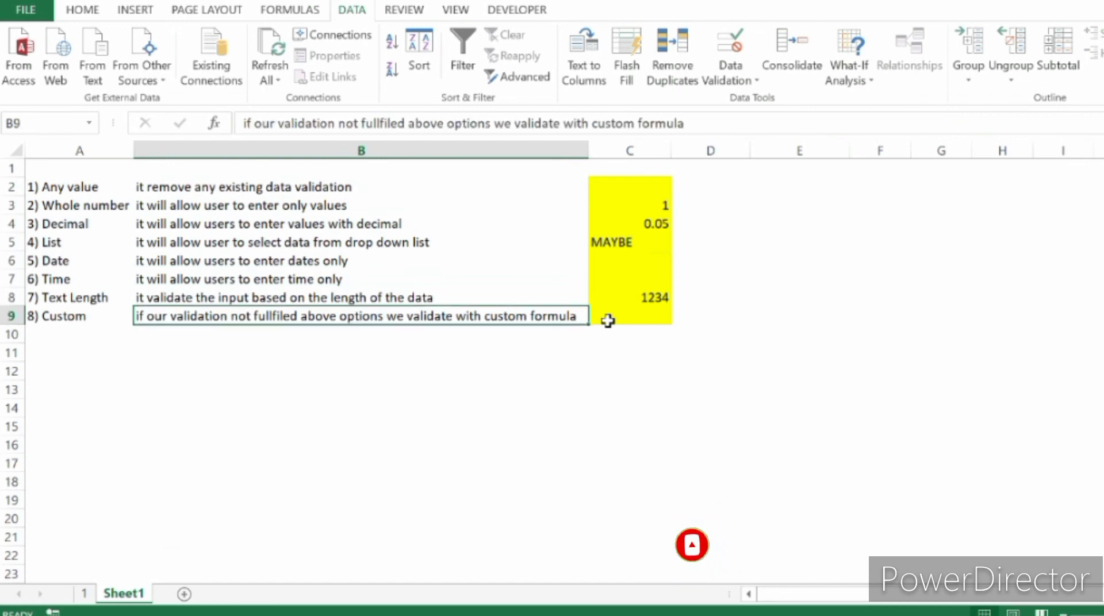
key("Left")
Choose Custom as the allowed type for C9's data validation, view its formula field, and close the settings without saving.
left_click(608, 321)
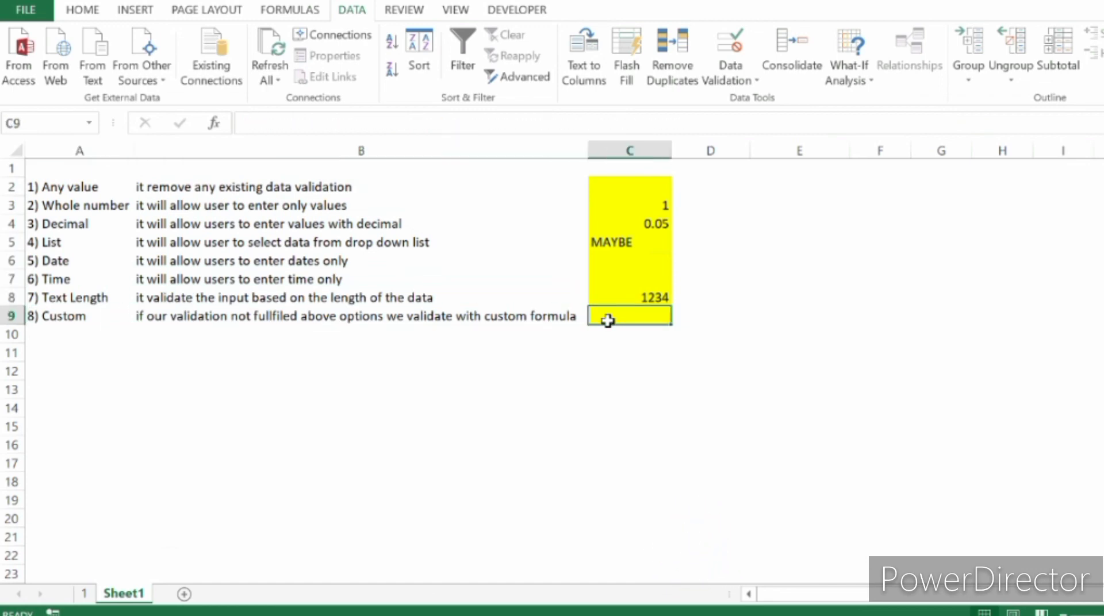
key("alt+a")
key("v")
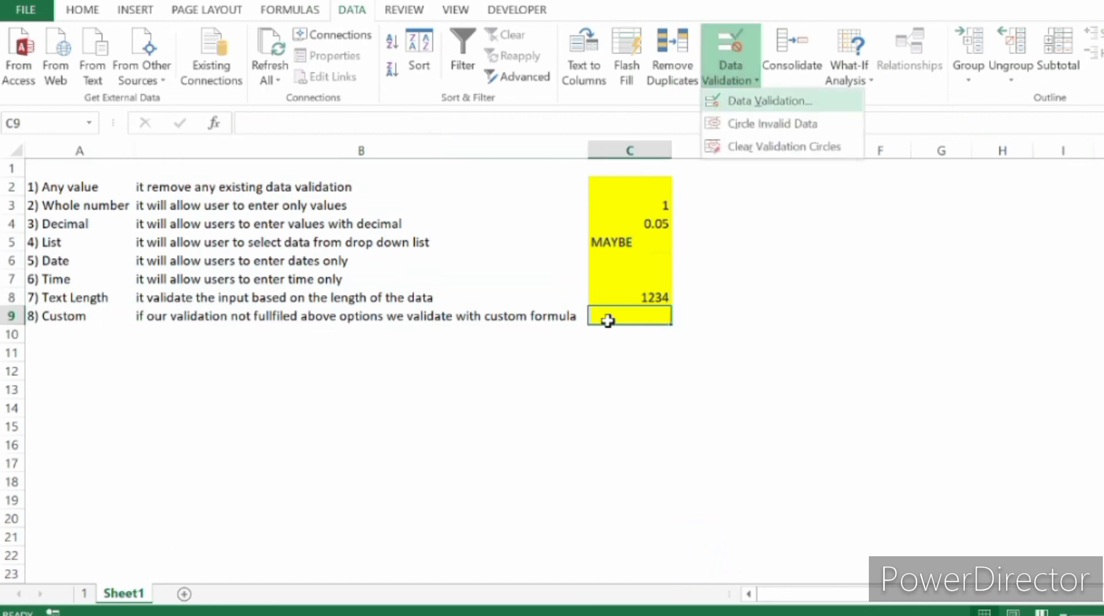
key("v")
key("Tab")
key("alt+Down")
key("End")
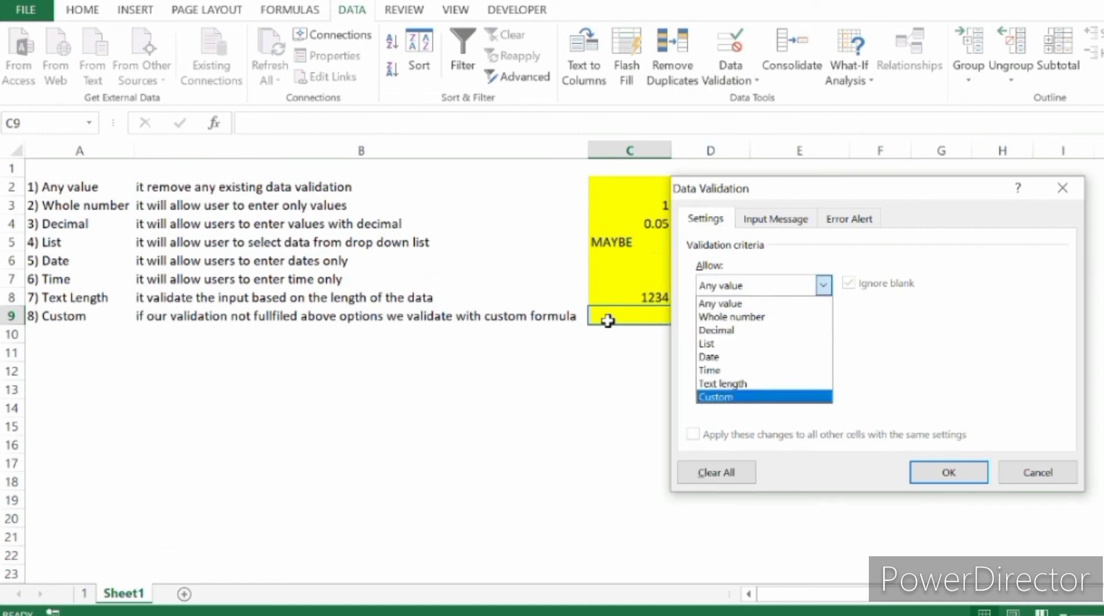
key("Return")
key("alt+f")
key("Escape")
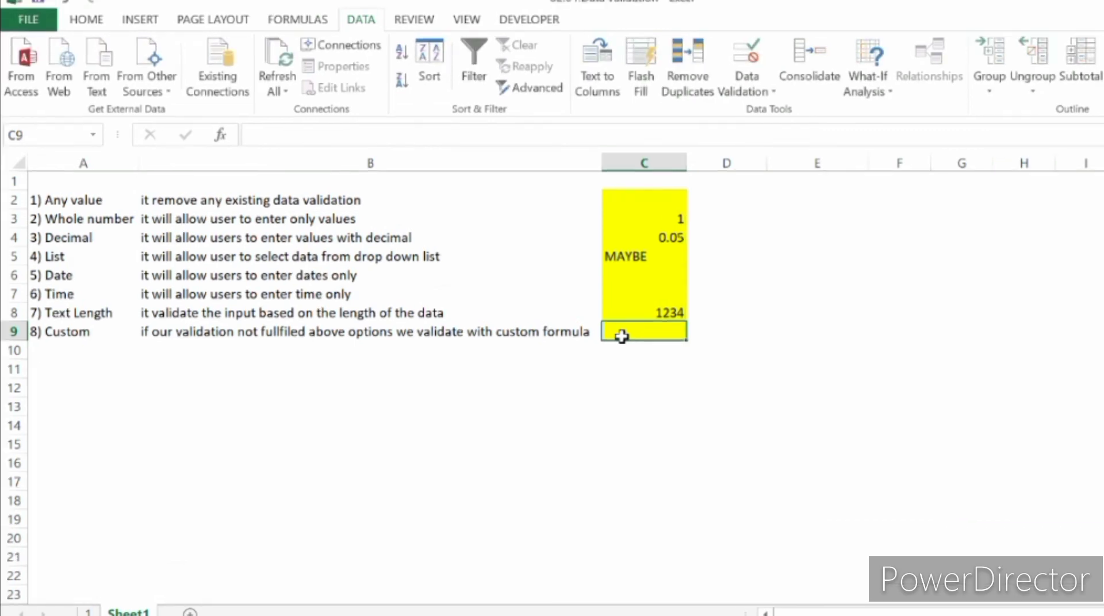